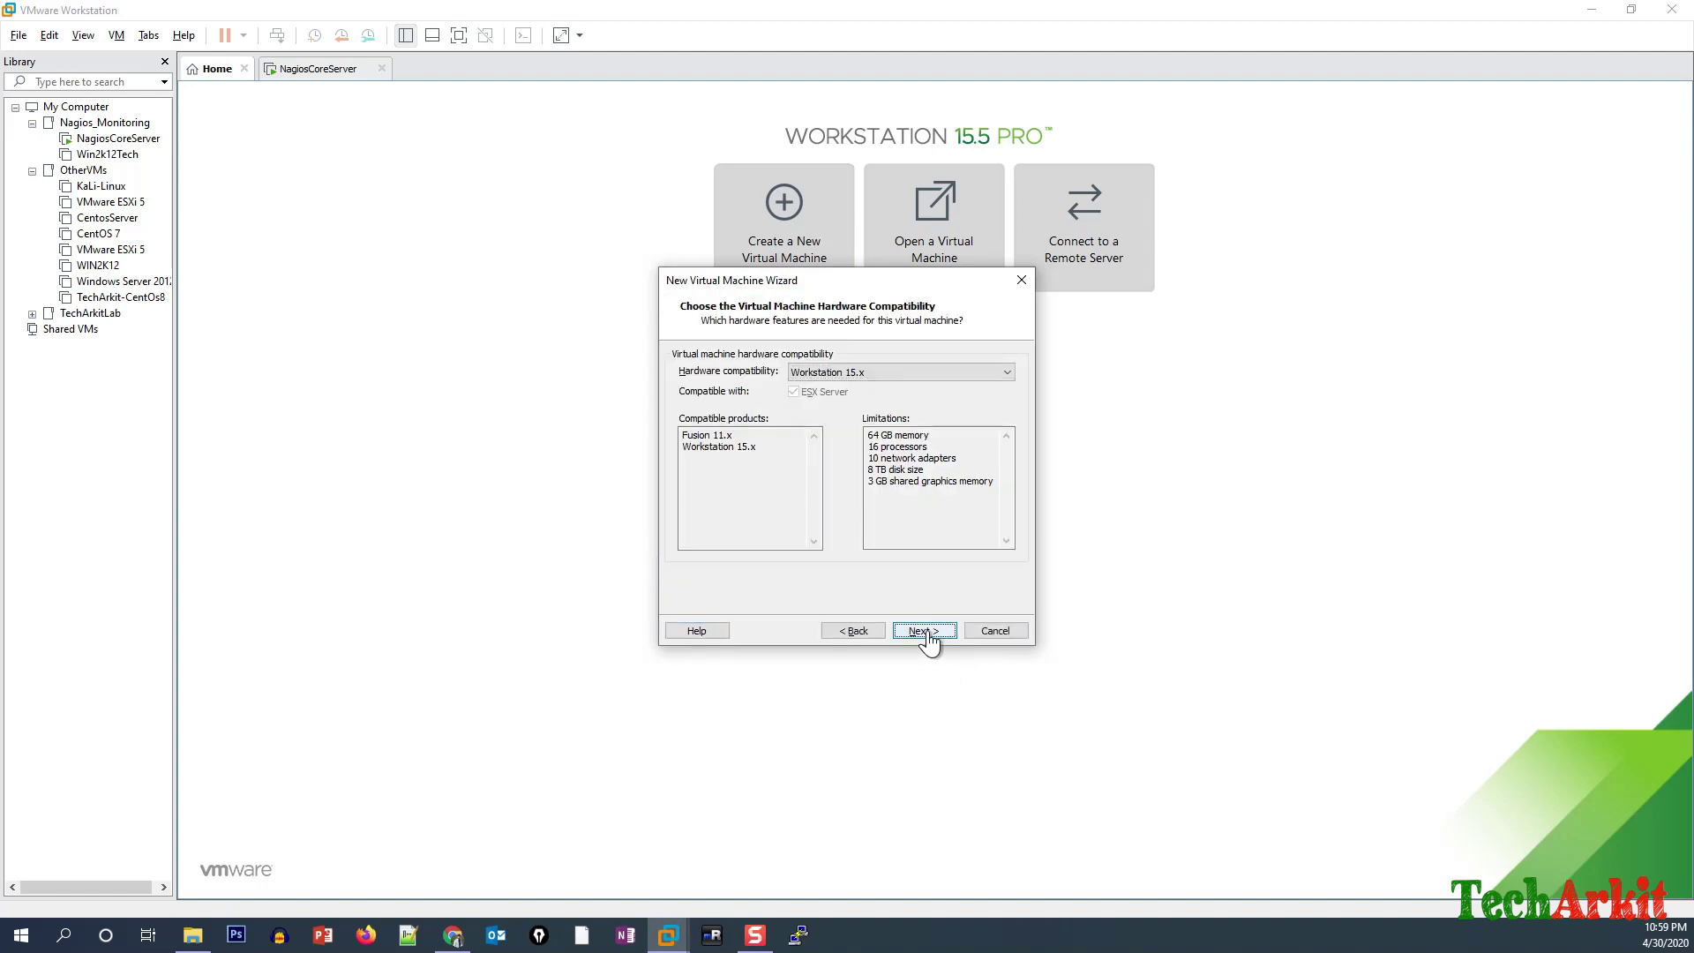
Choose Linux as the guest OS and name the virtual machine Ubuntu20.
left_click(931, 635)
left_click(677, 389)
left_click(805, 468)
left_click(794, 674)
left_click(924, 631)
double_click(783, 382)
key("BackSpace")
type("20")
Give the VM 2 processor cores and 4 GB of memory.
left_click(925, 630)
left_click(882, 394)
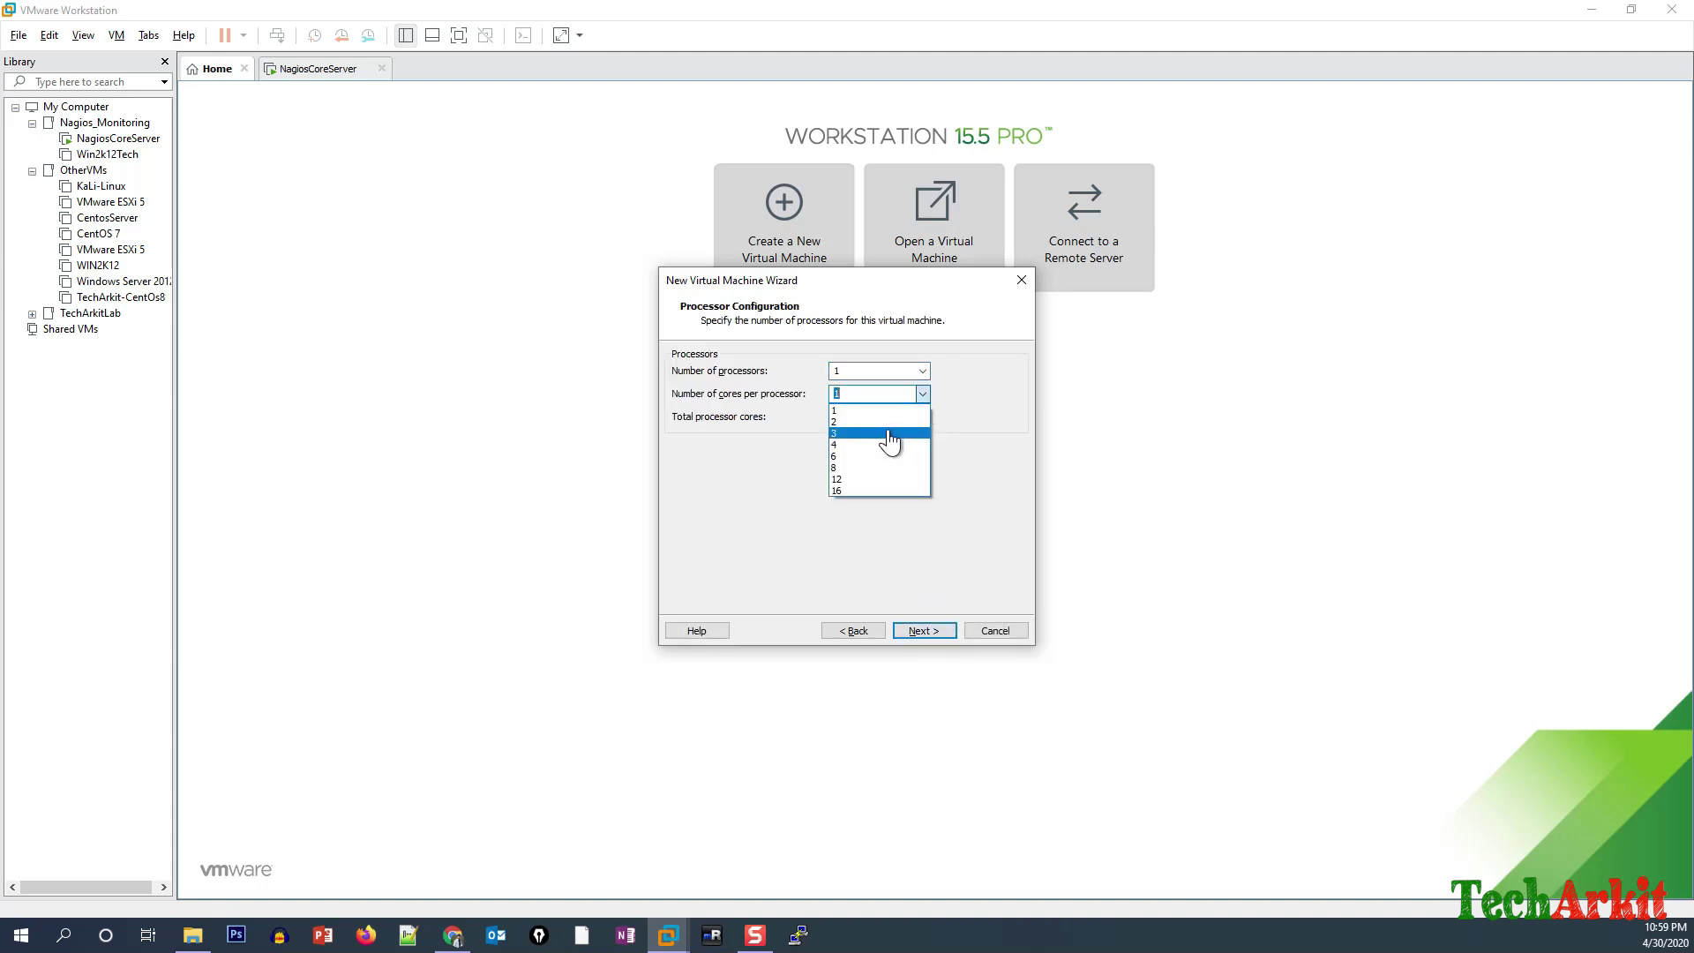
left_click(889, 435)
left_click(924, 630)
left_click_drag(722, 457, 722, 449)
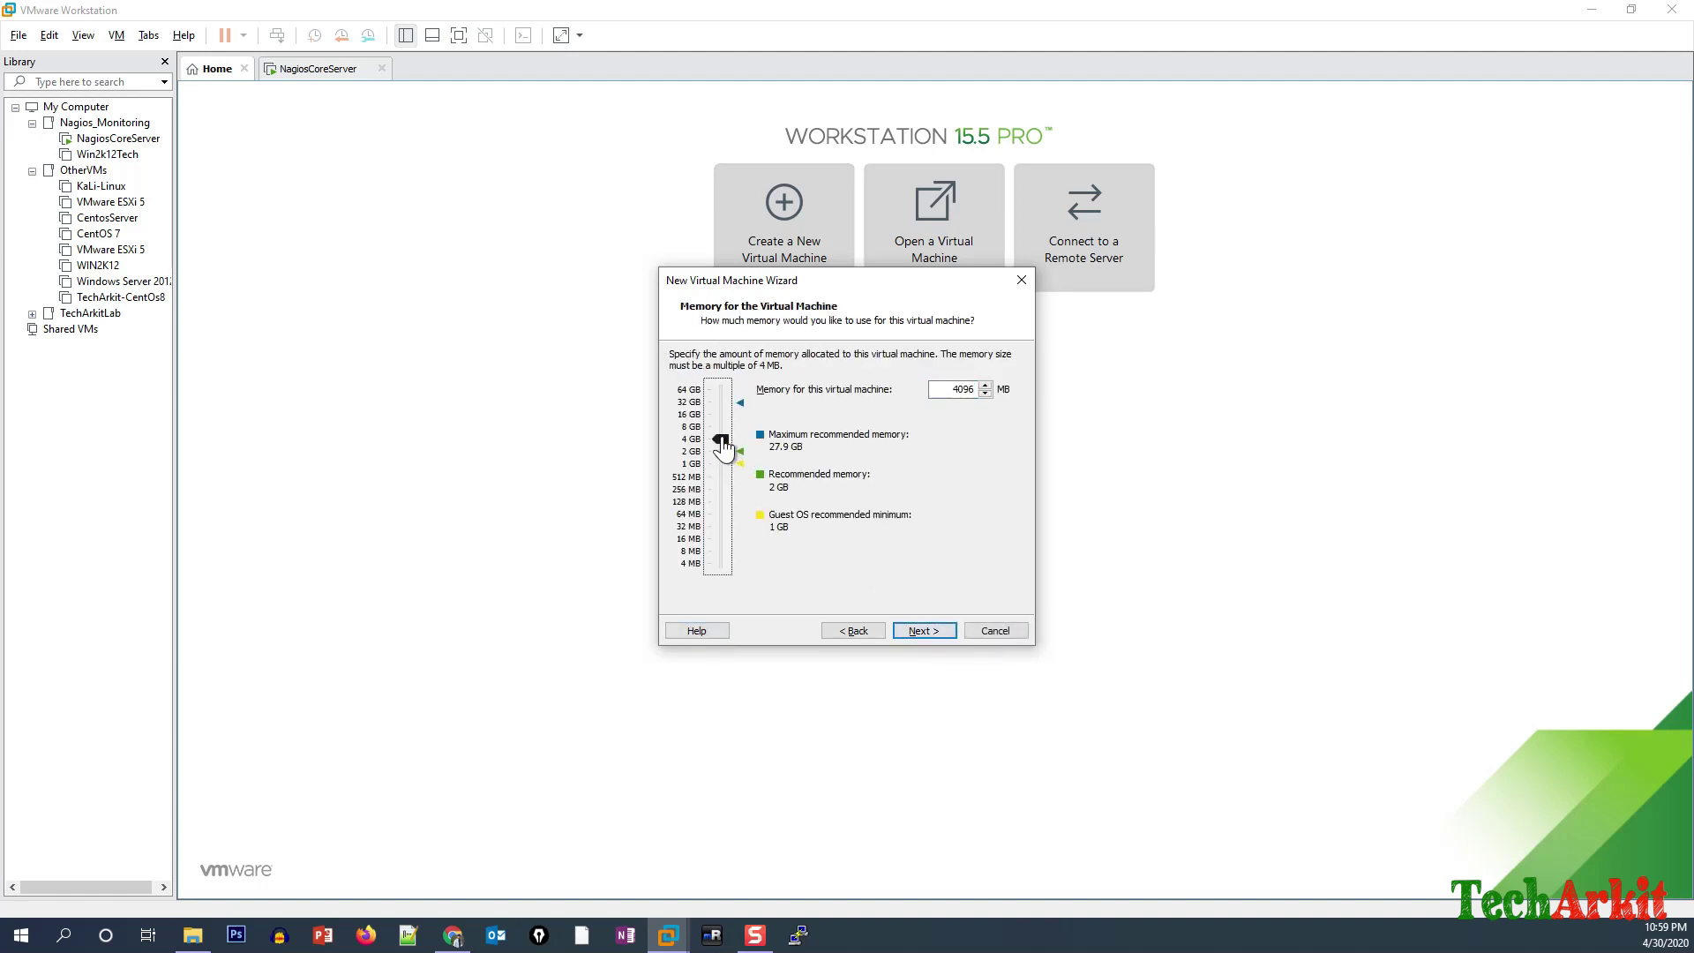
left_click(934, 633)
Keep default network, controller and disk types; create a 40 GB single-file virtual disk.
left_click(933, 633)
left_click(935, 633)
left_click(936, 634)
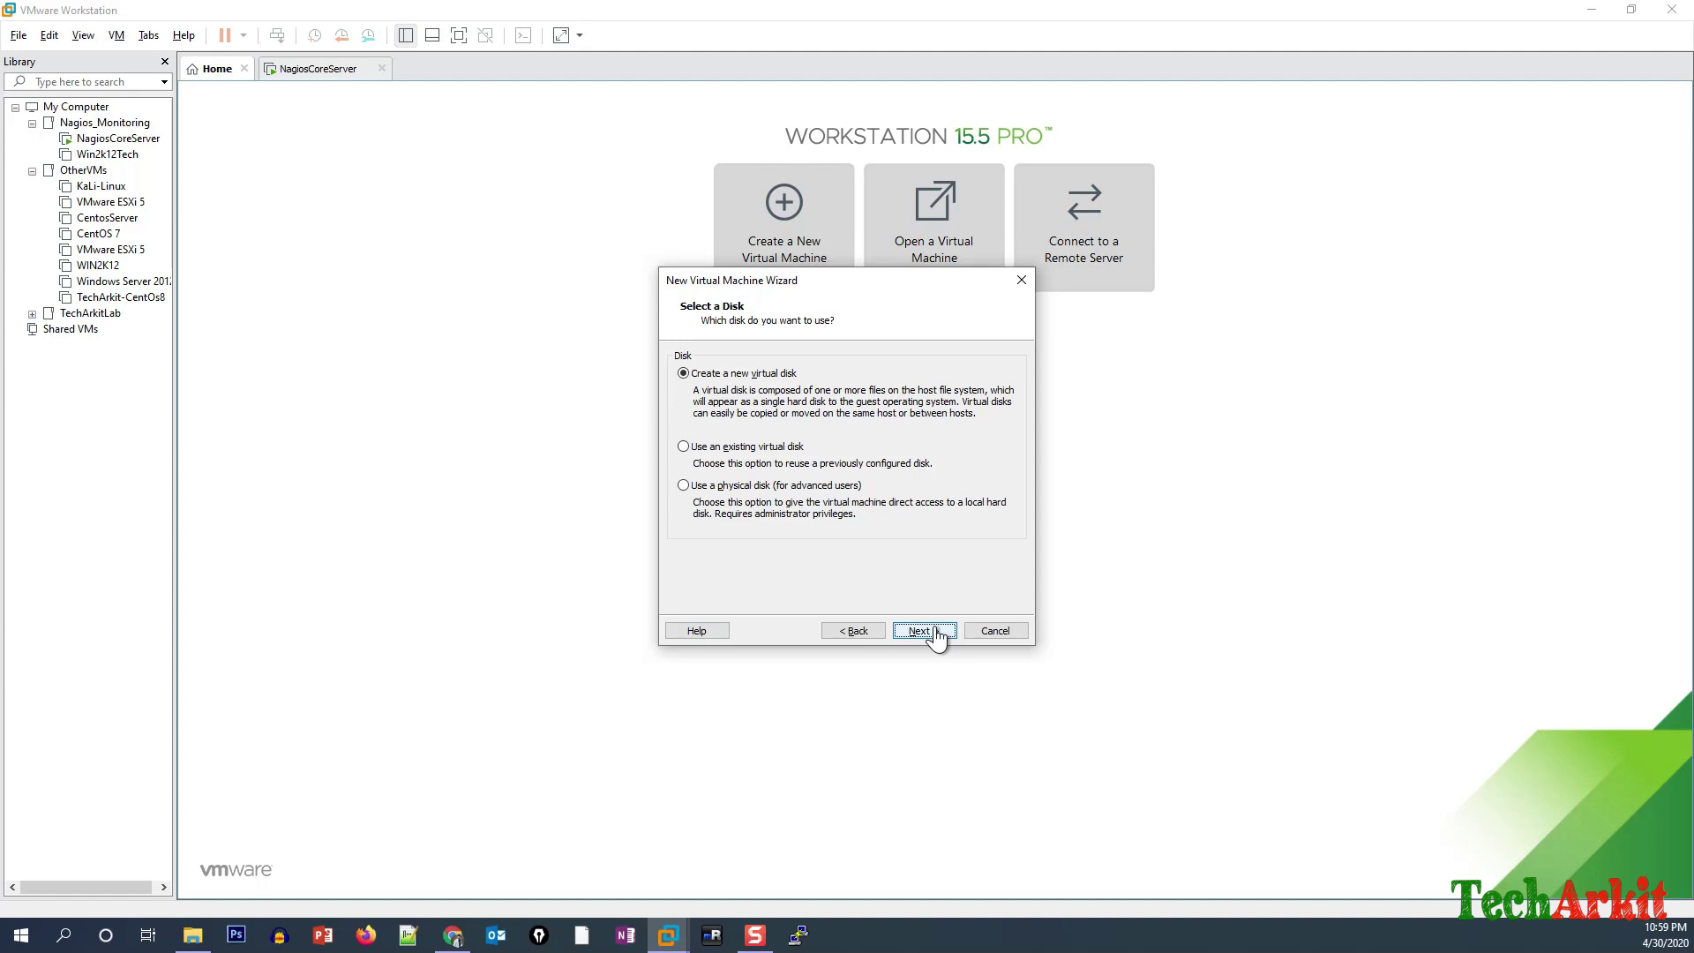
left_click(927, 632)
type("40")
left_click(937, 634)
left_click(853, 631)
left_click(746, 482)
left_click(935, 635)
left_click(928, 634)
left_click(928, 632)
Attach ubuntu-20.04-desktop-amd64.iso to the Ubuntu20 CD/DVD drive, save, and power on.
left_click(89, 329)
right_click(89, 330)
left_click(148, 666)
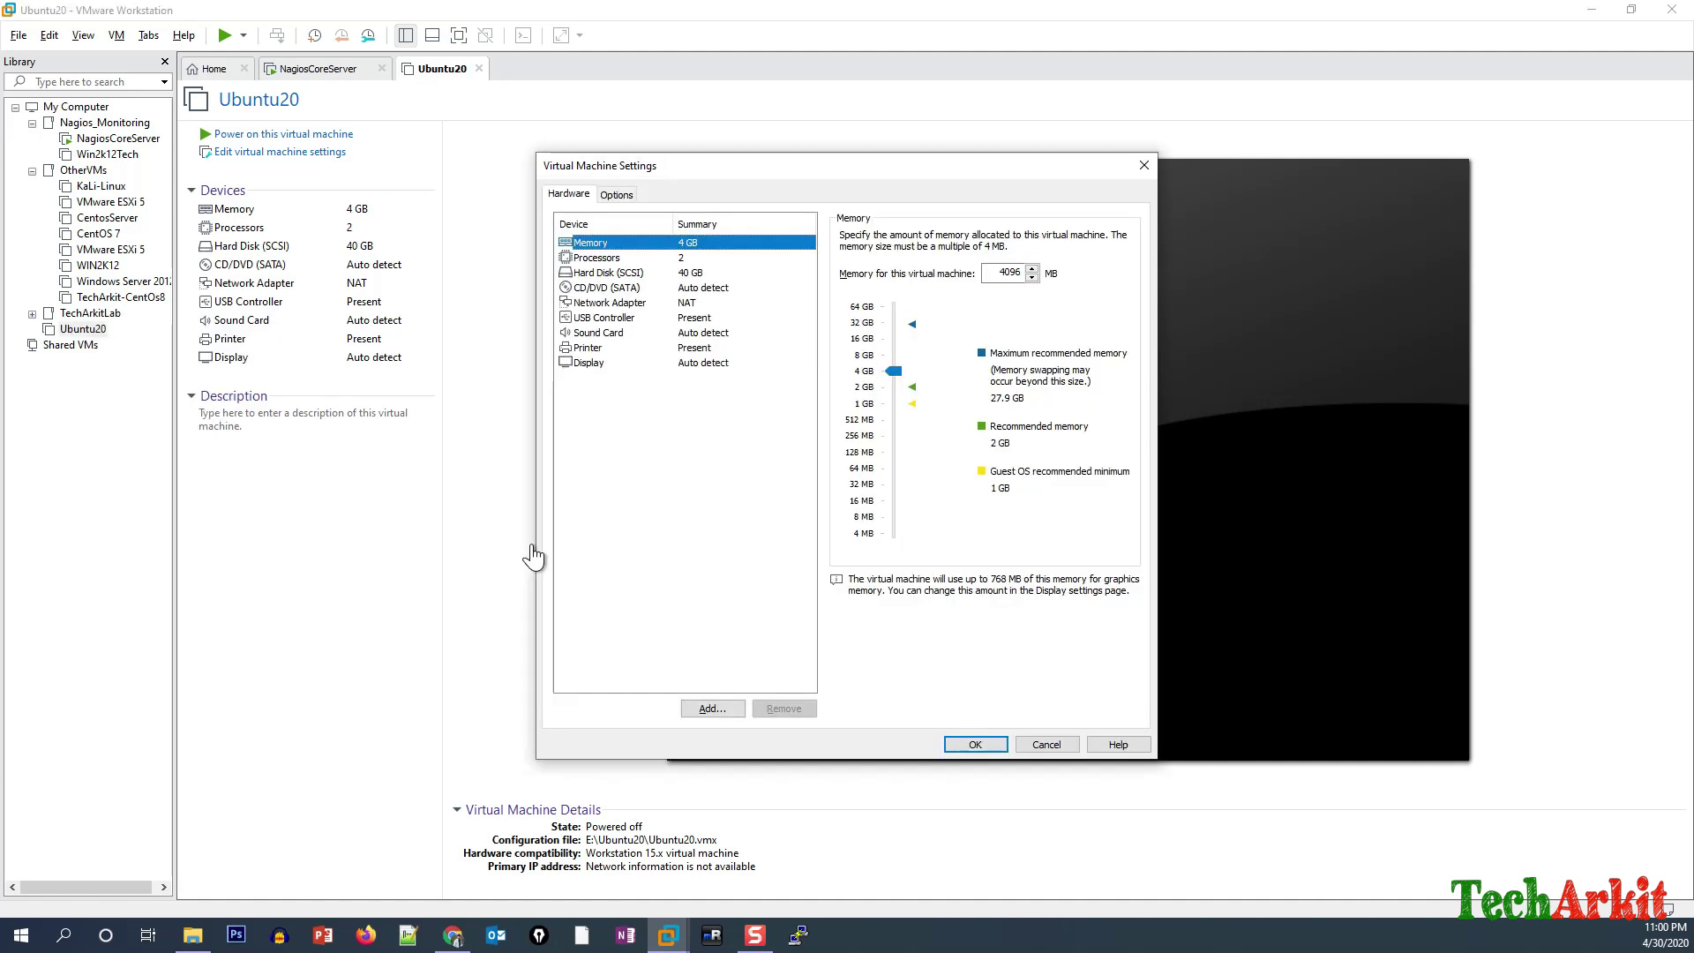
left_click(609, 293)
left_click(849, 345)
left_click(1094, 364)
left_click(614, 543)
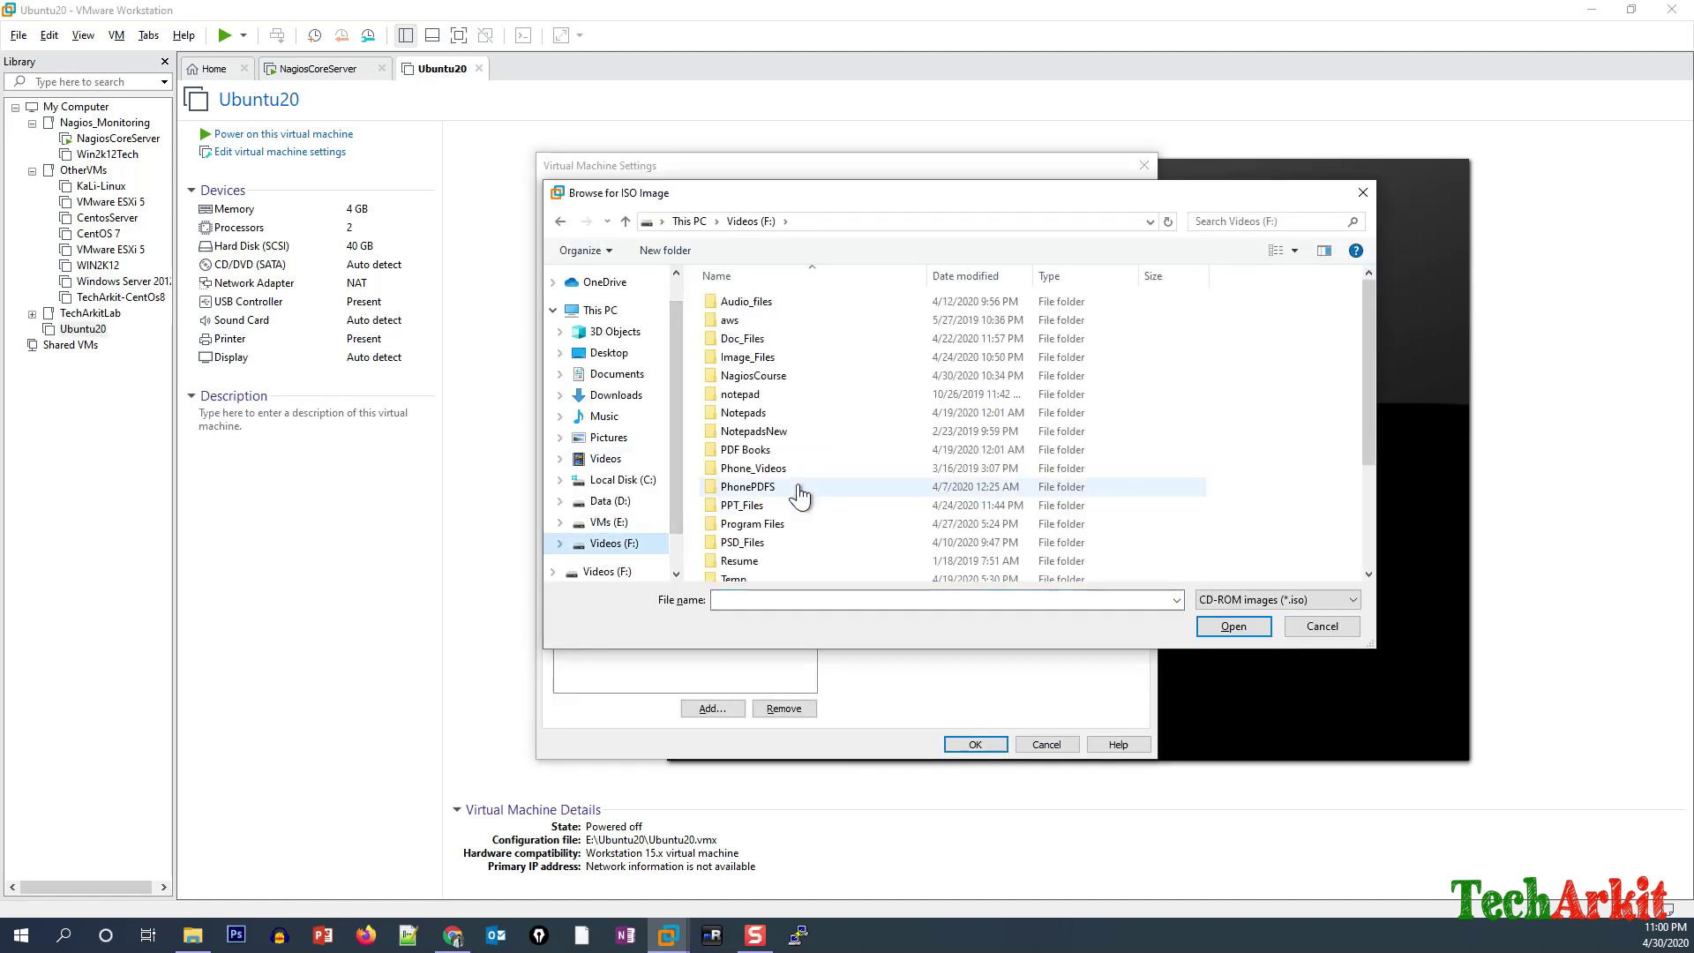
scroll(838, 485, "down", 5)
left_click(794, 572)
left_click(1234, 626)
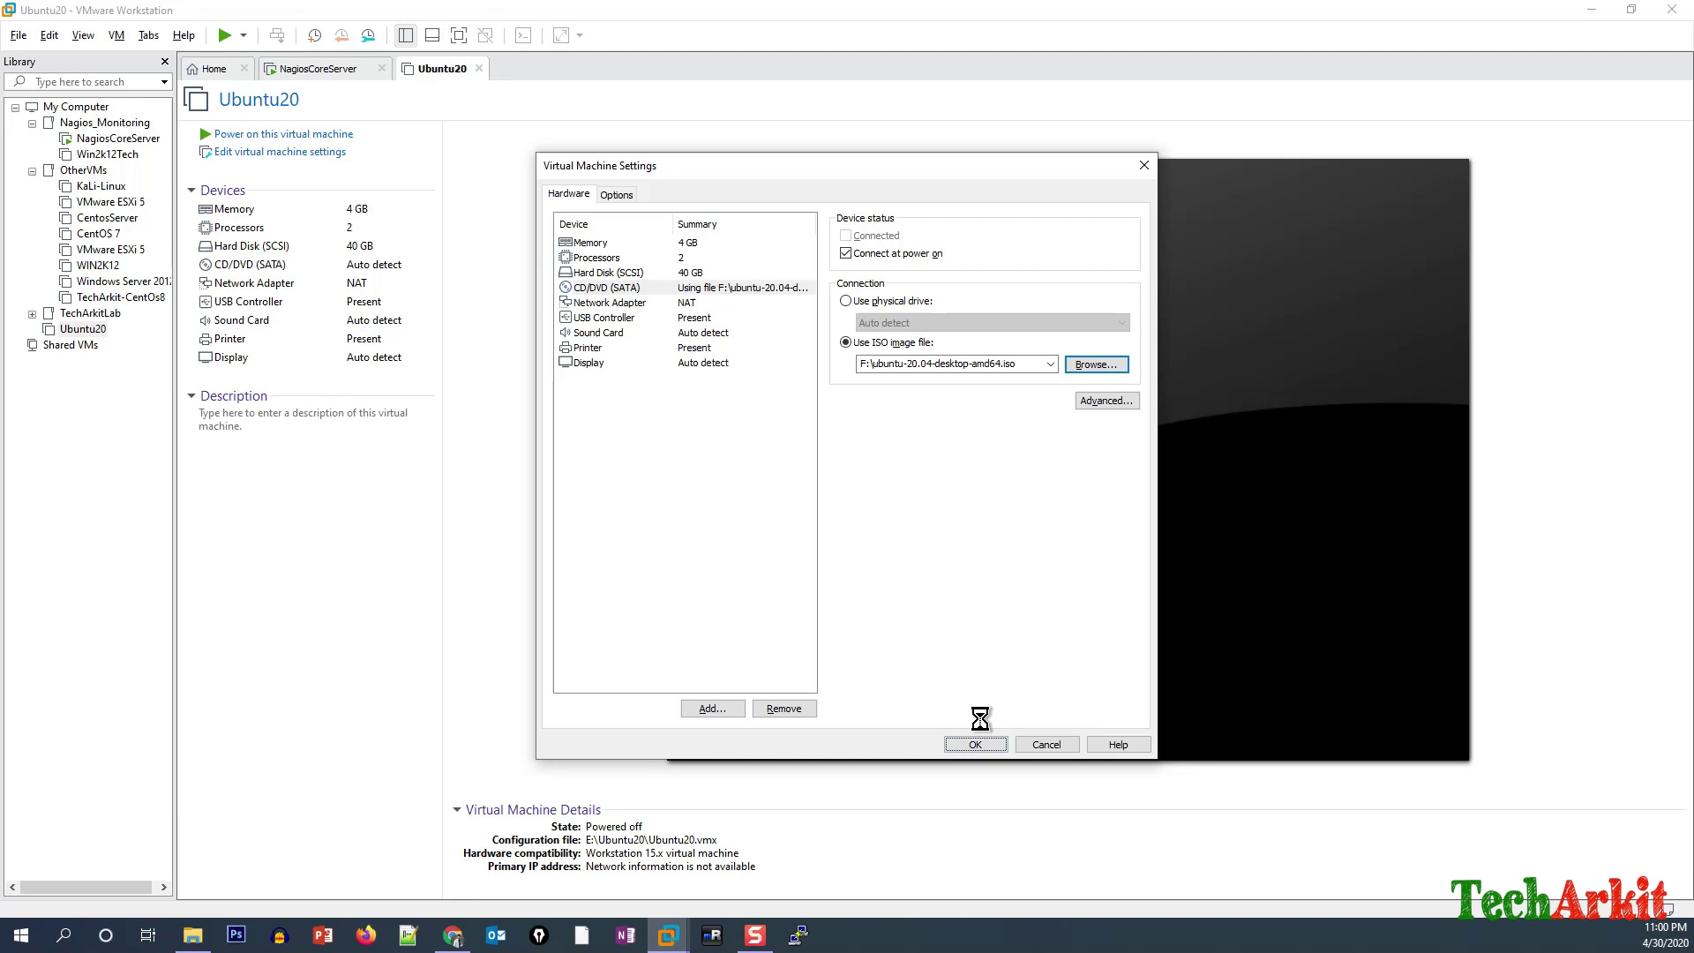
left_click(975, 744)
left_click(283, 134)
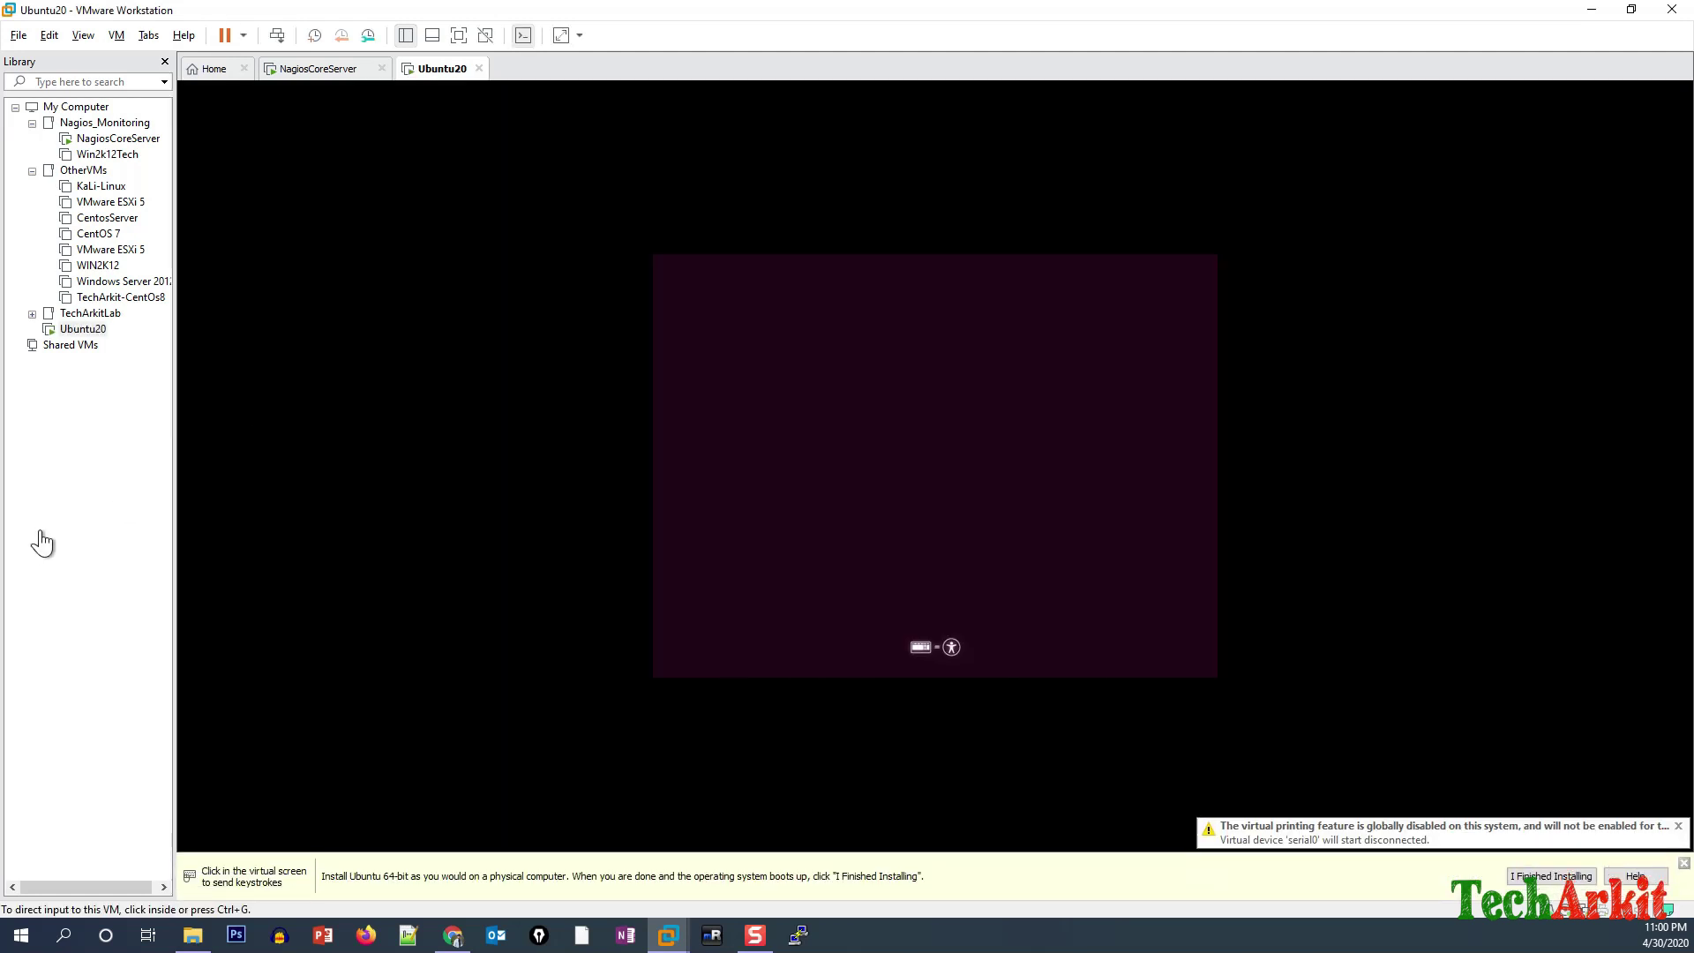
Switch the VM console to full-screen and wait for the Ubuntu Welcome screen.
left_click(458, 36)
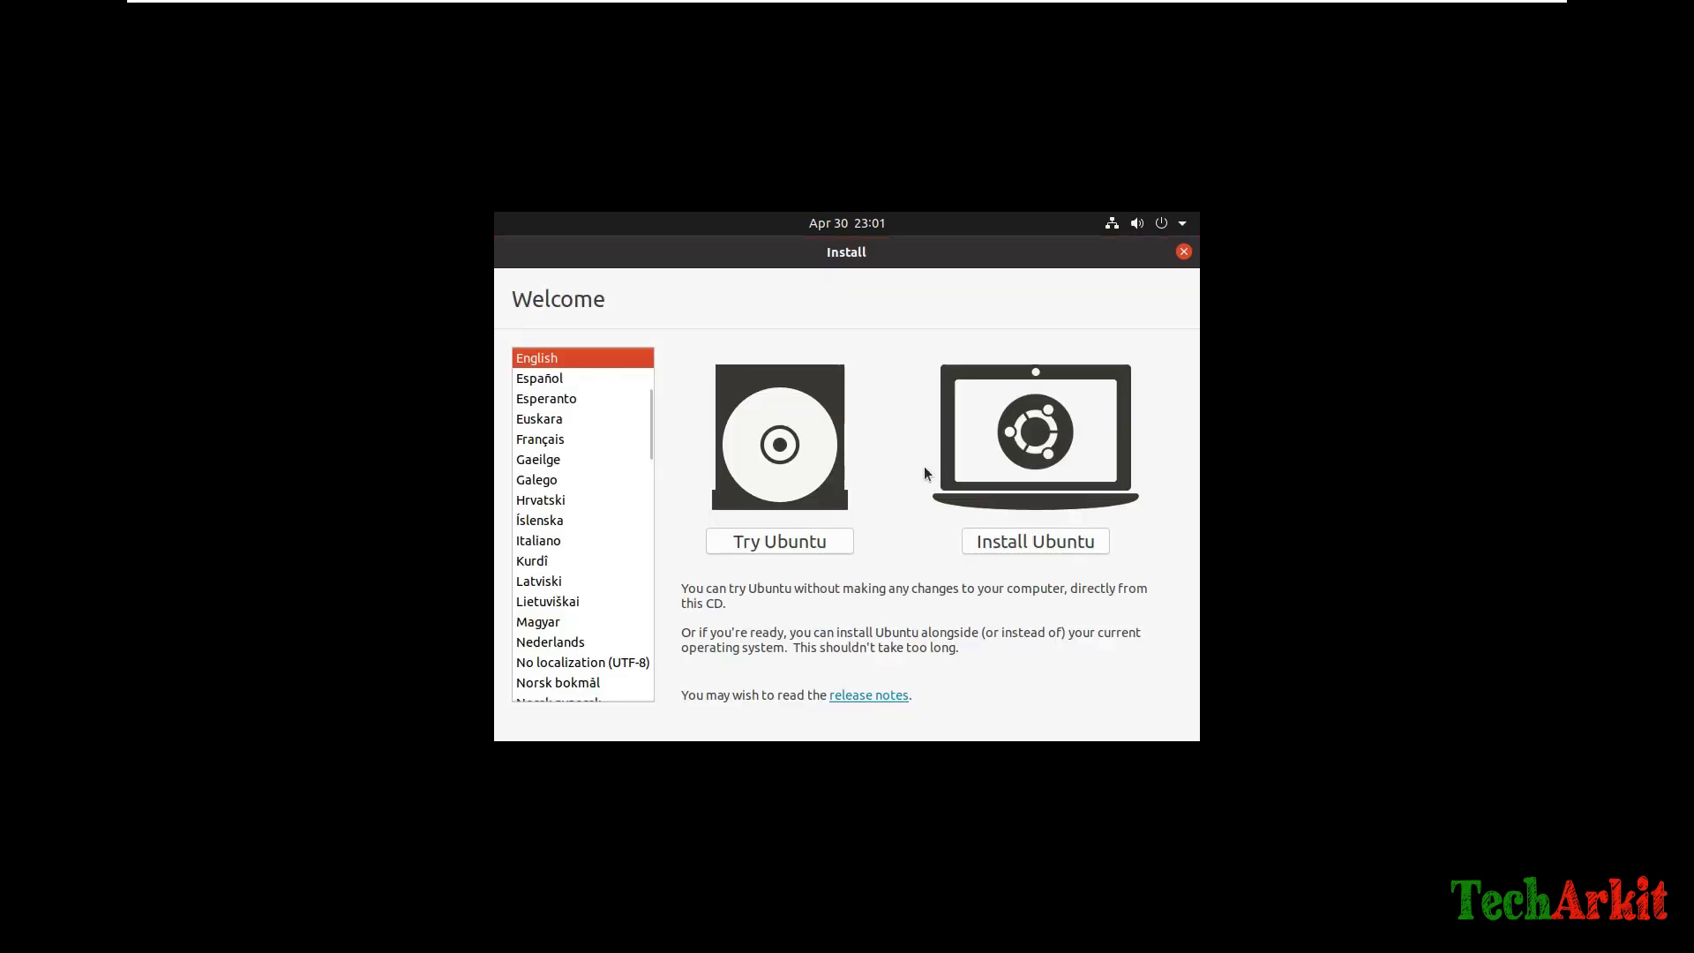
Choose Install Ubuntu, keeping the English (US) keyboard and Normal installation with updates.
left_click(1033, 543)
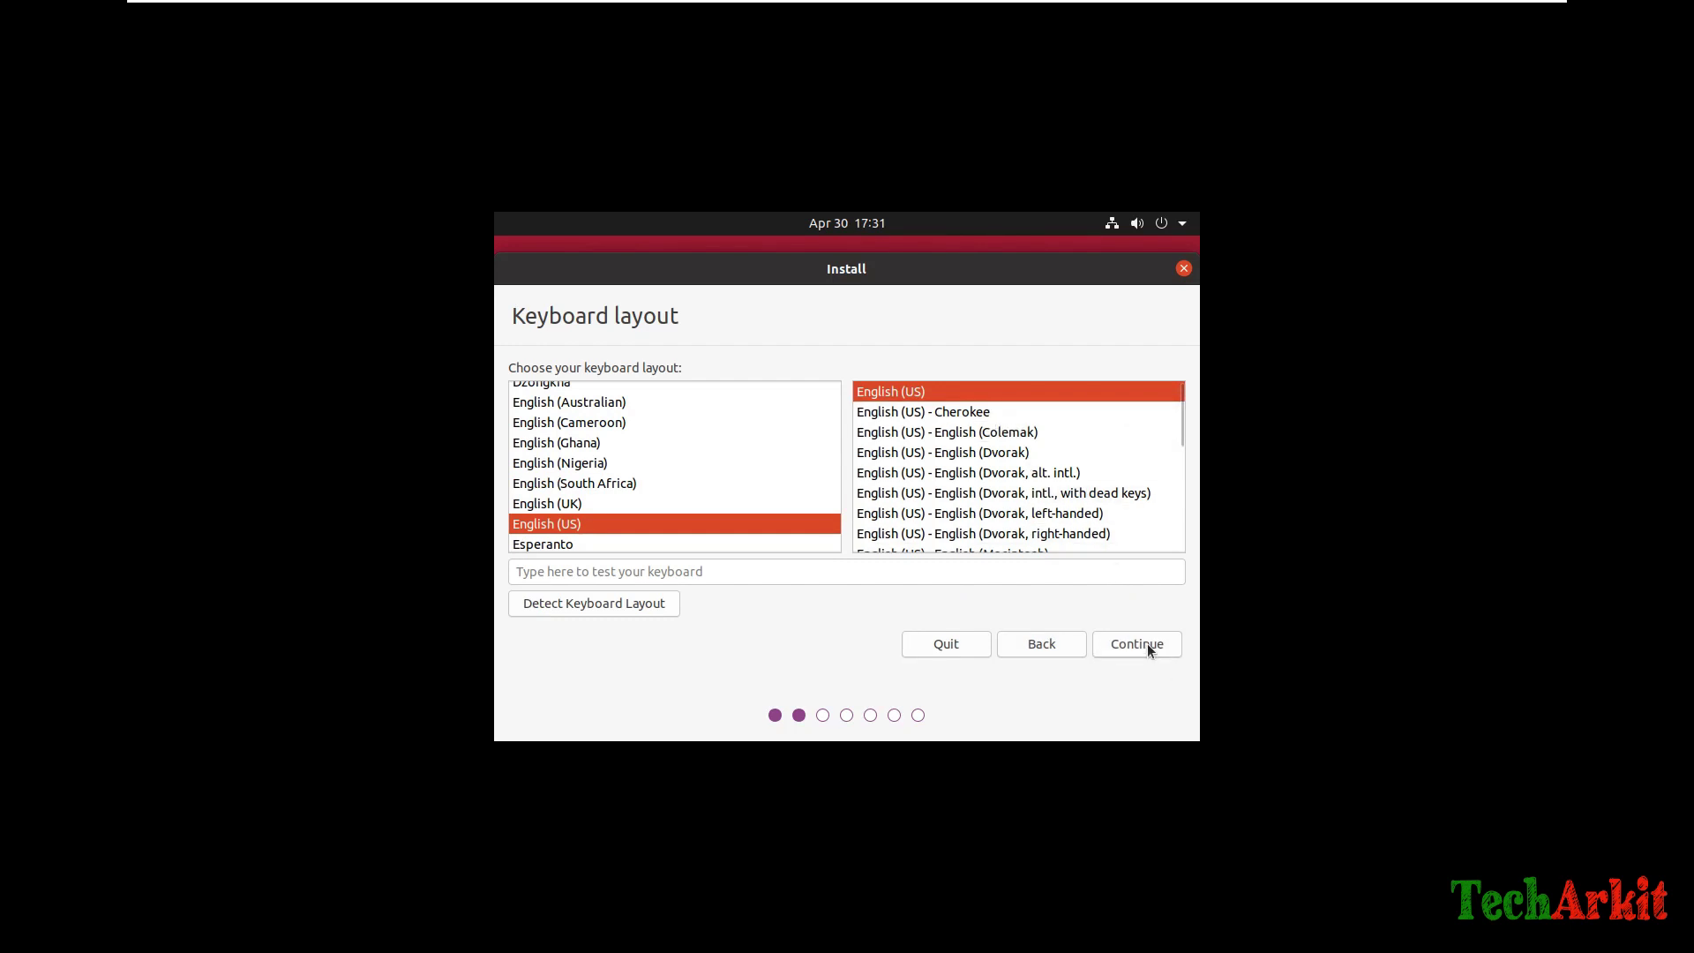
left_click(1148, 644)
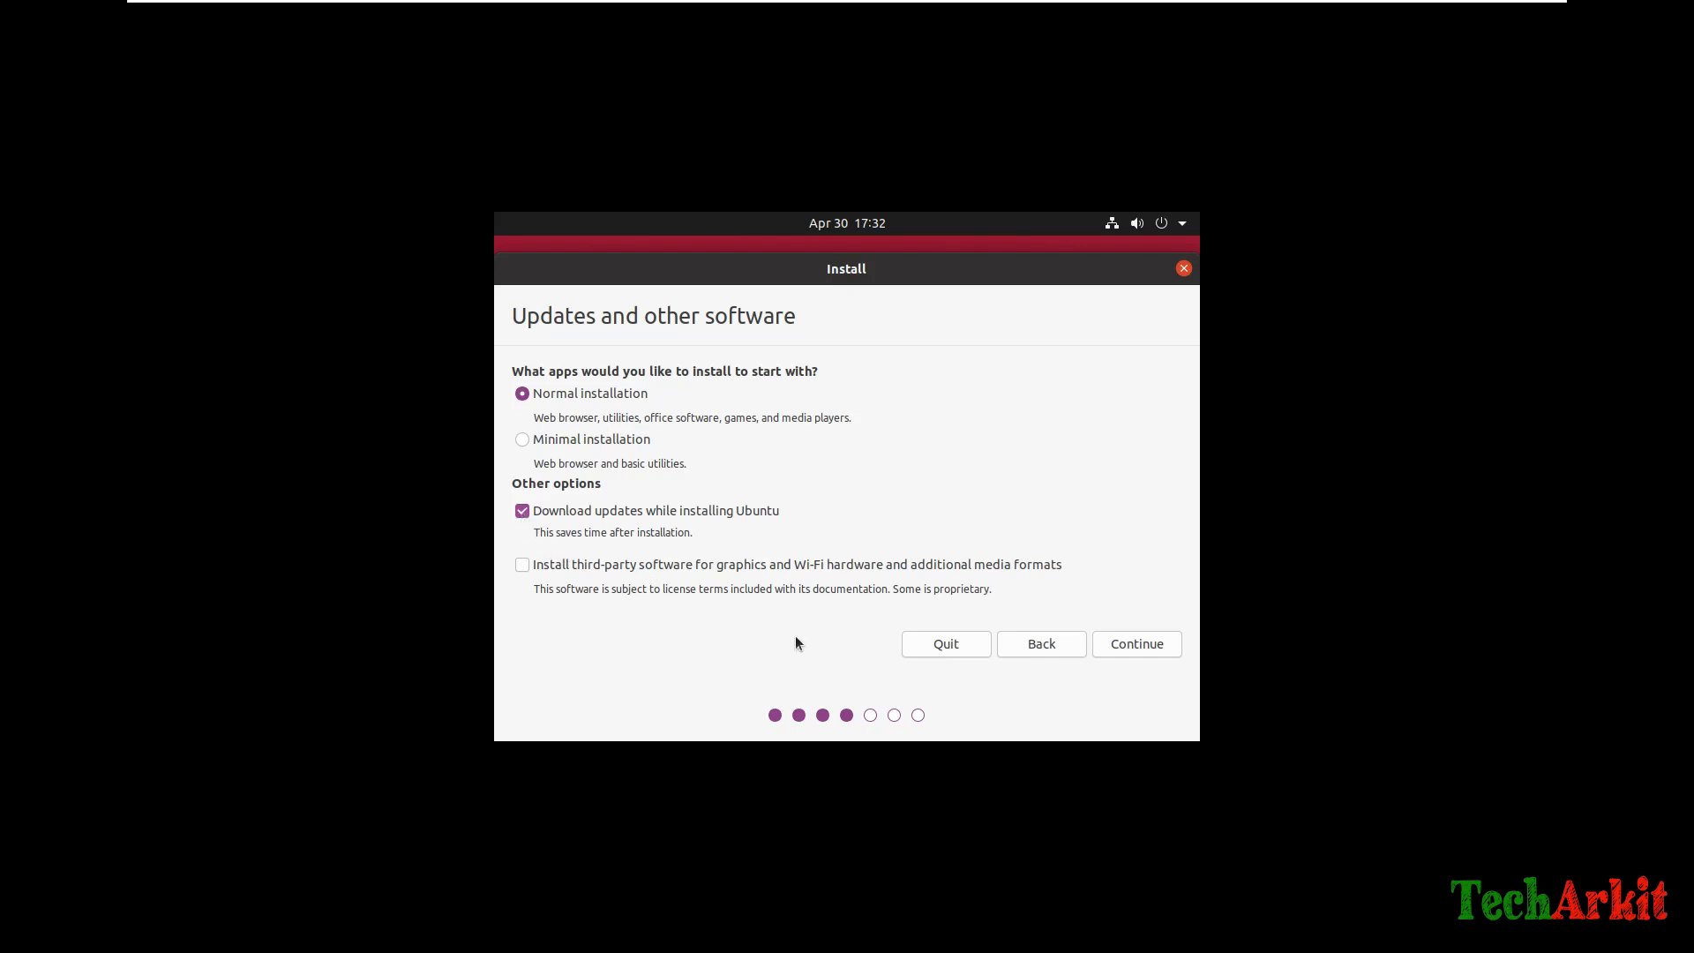
left_click(1152, 646)
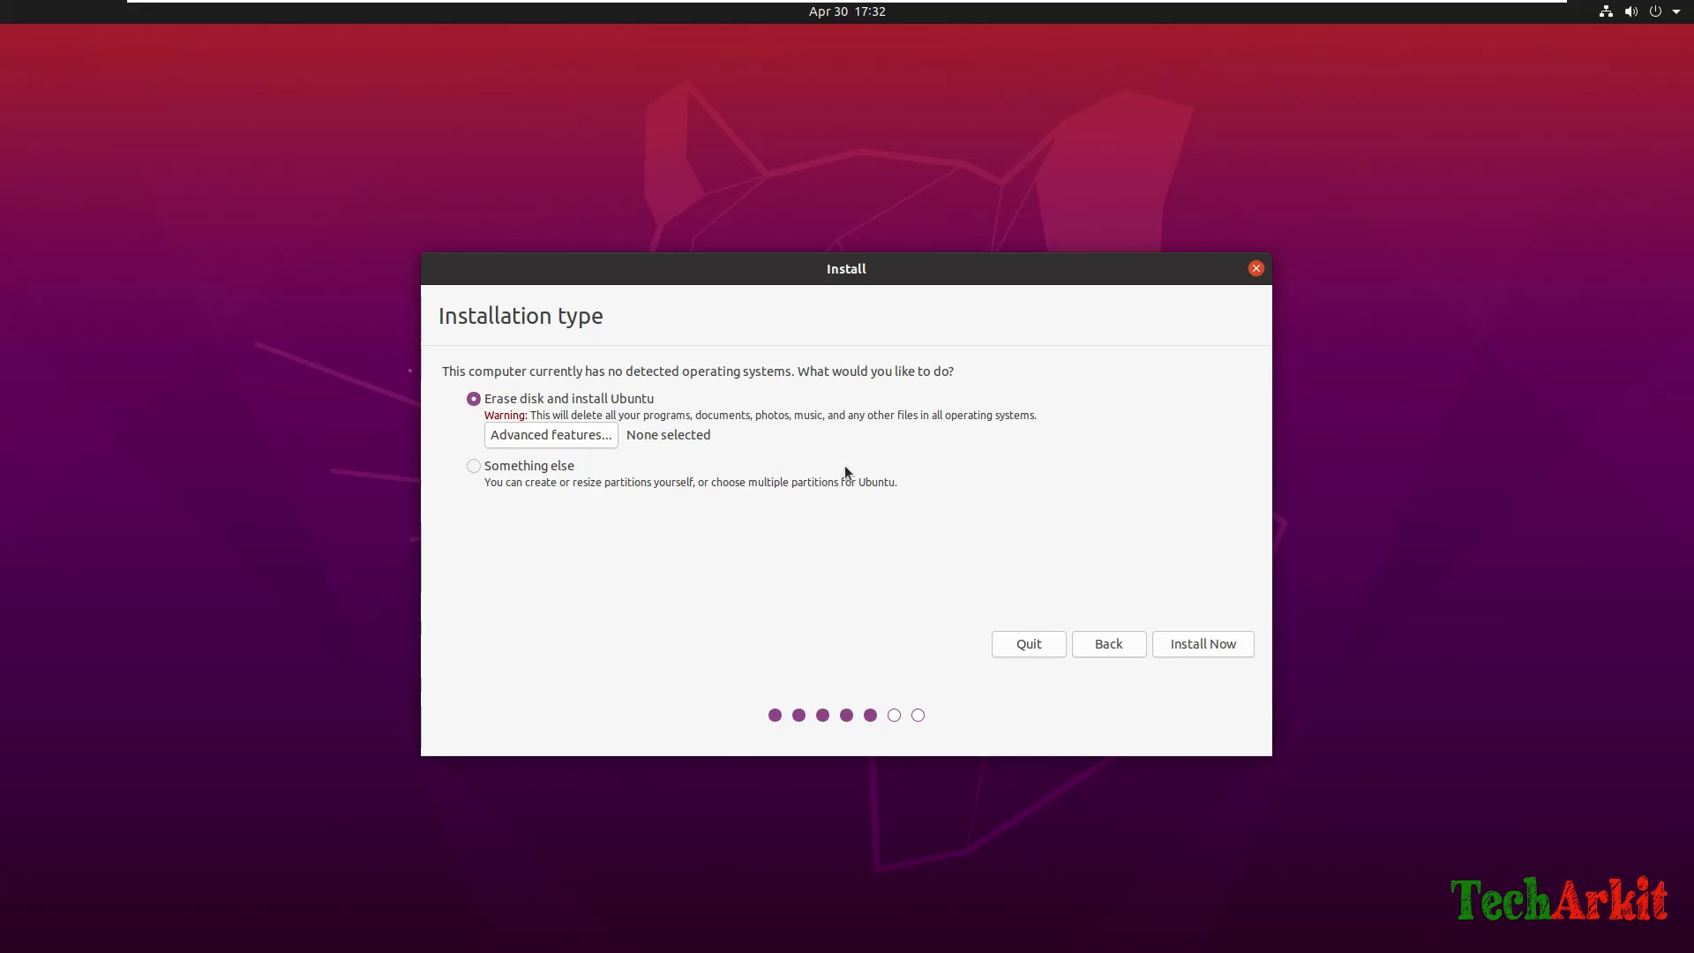
Choose Something else, create a new empty partition table on /dev/sda, and select the free space.
left_click(473, 466)
left_click(1225, 648)
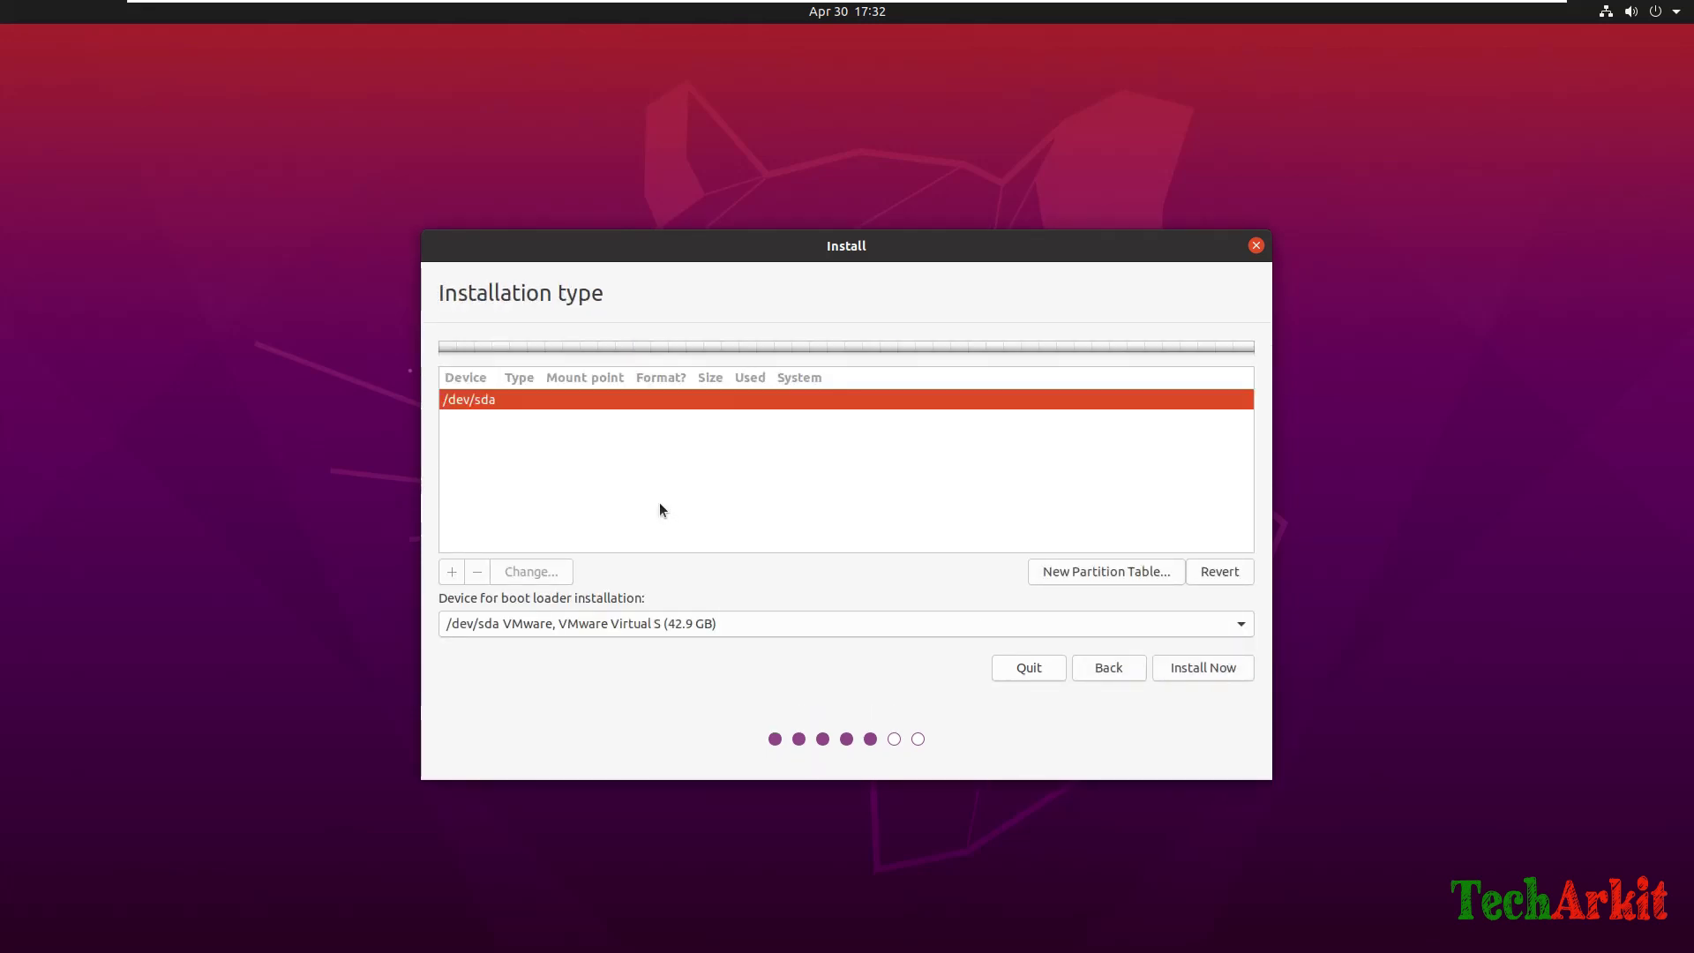
left_click(1103, 574)
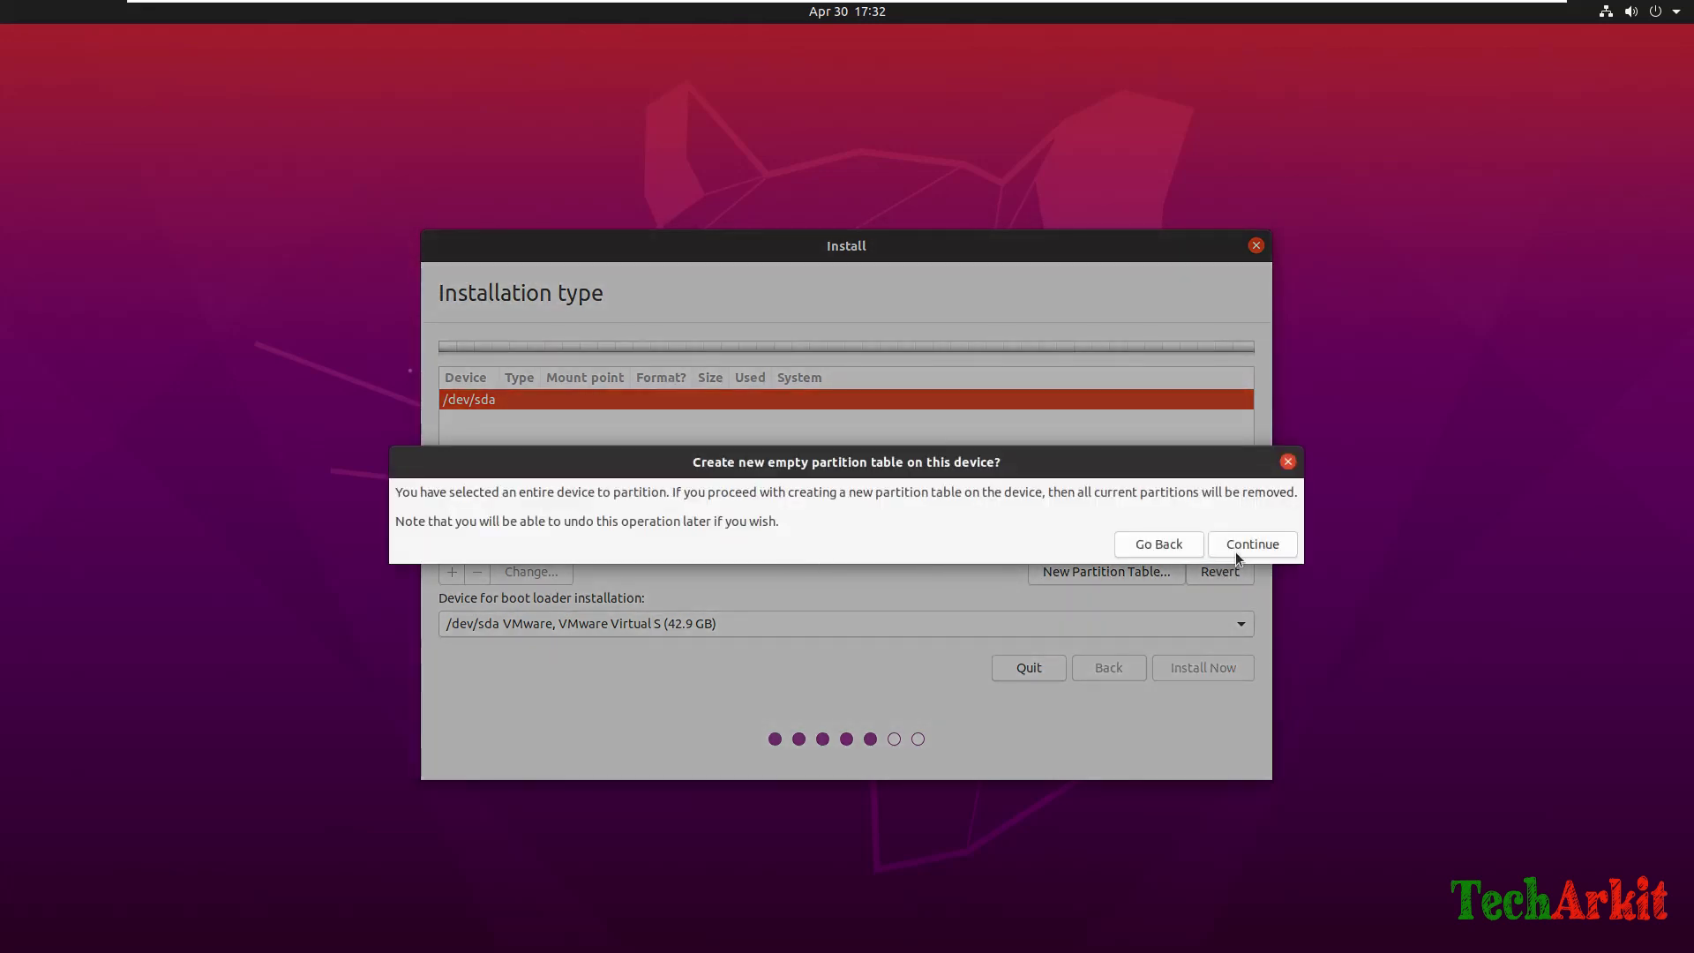
left_click(1258, 545)
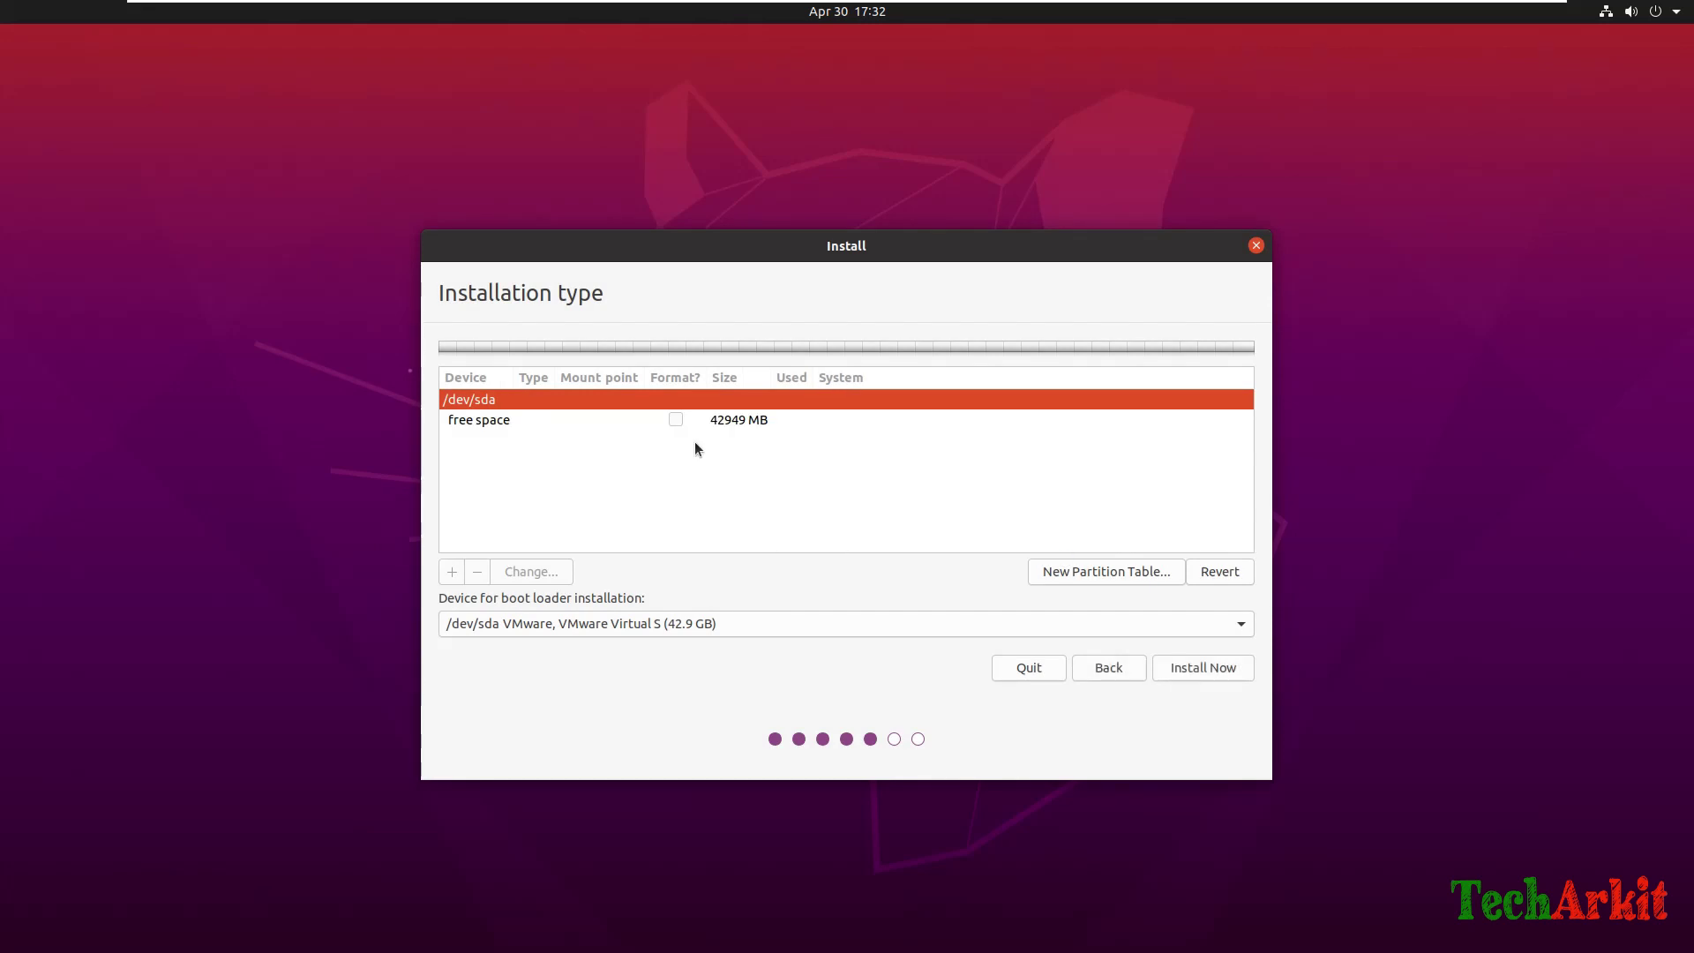
left_click(676, 422)
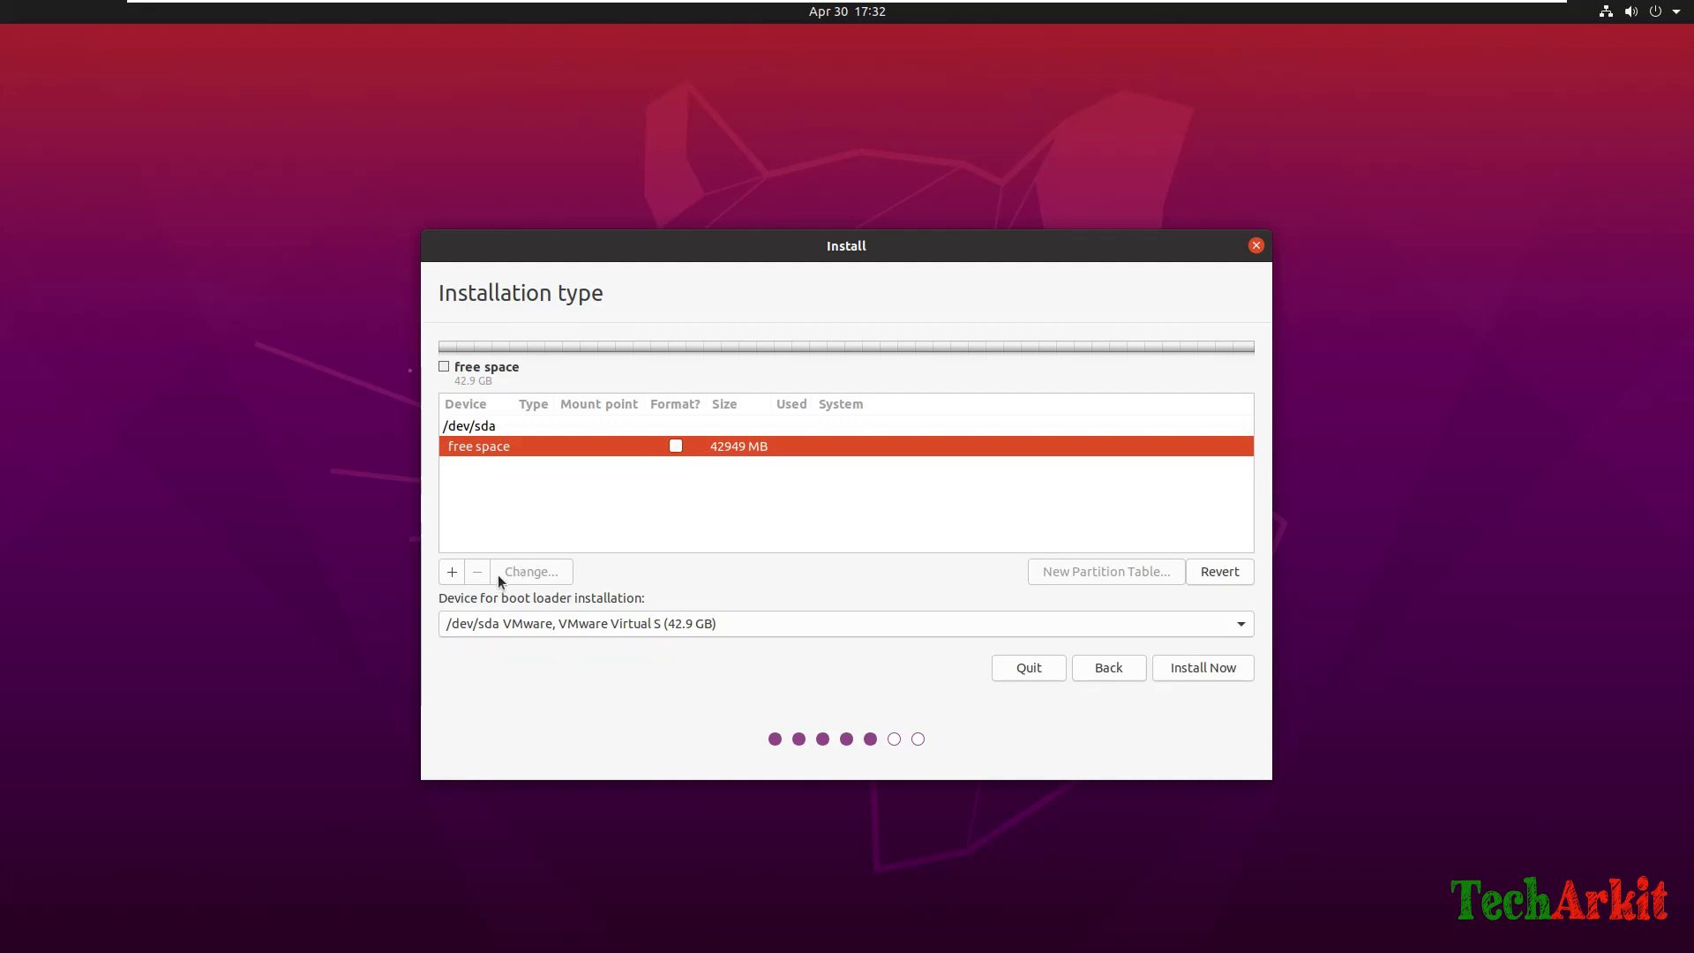
Start a new Ext4 partition in the free space with mount point /boot.
left_click(451, 572)
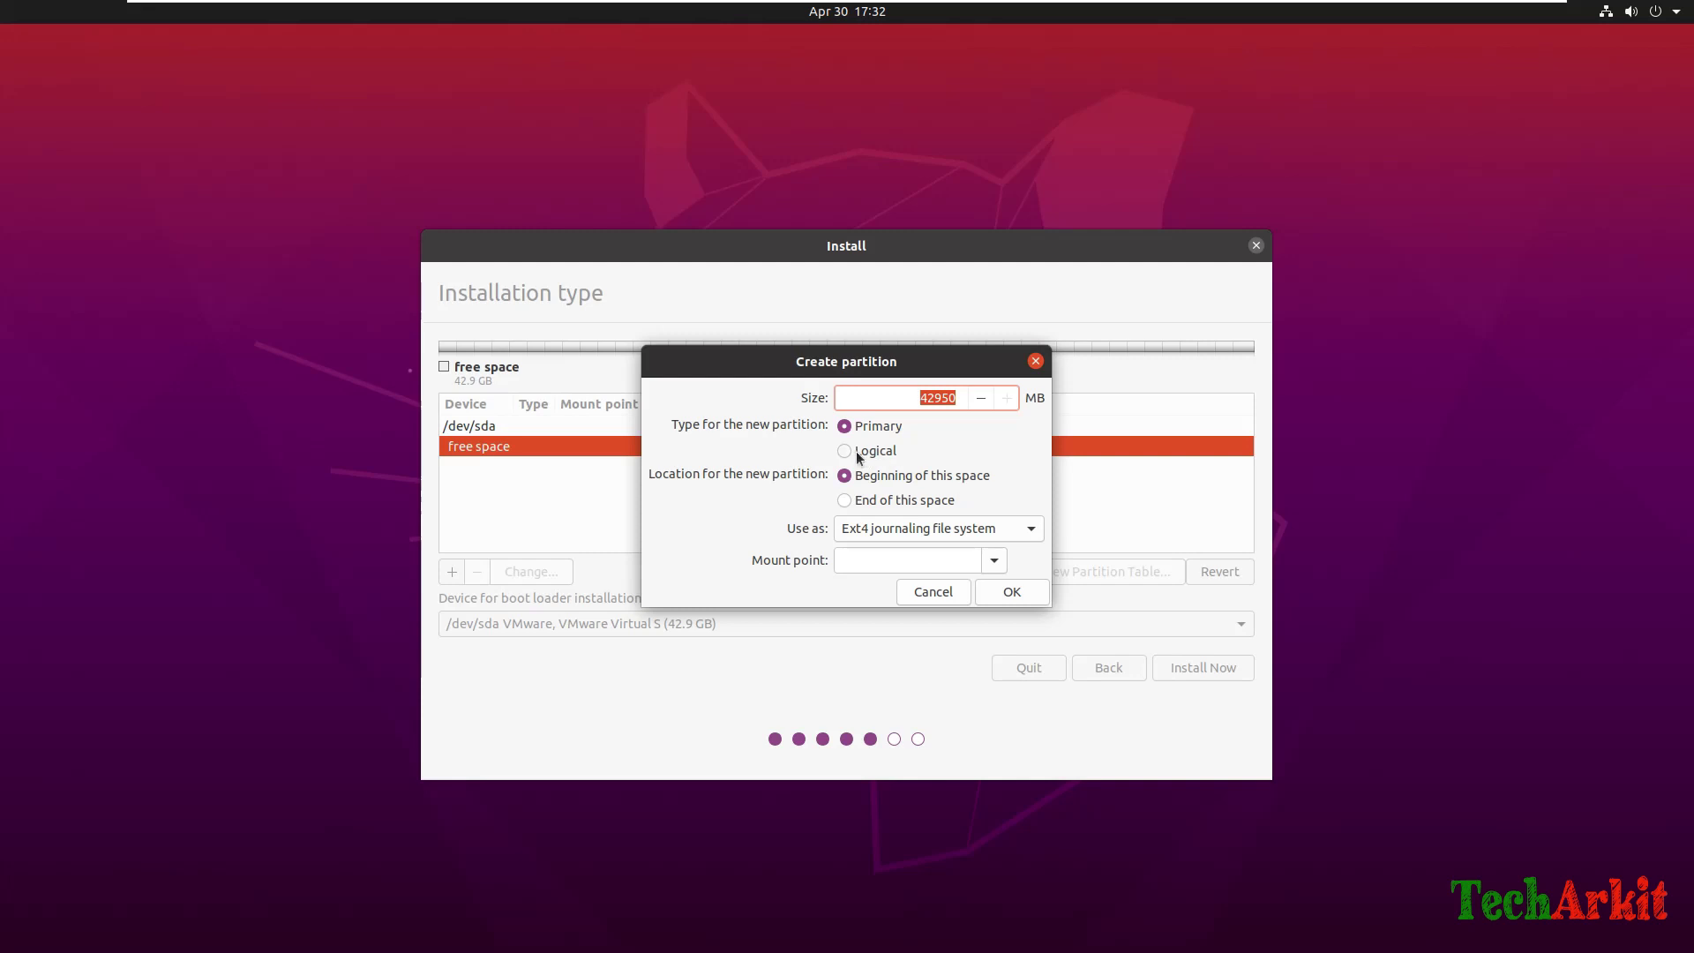
left_click(1029, 529)
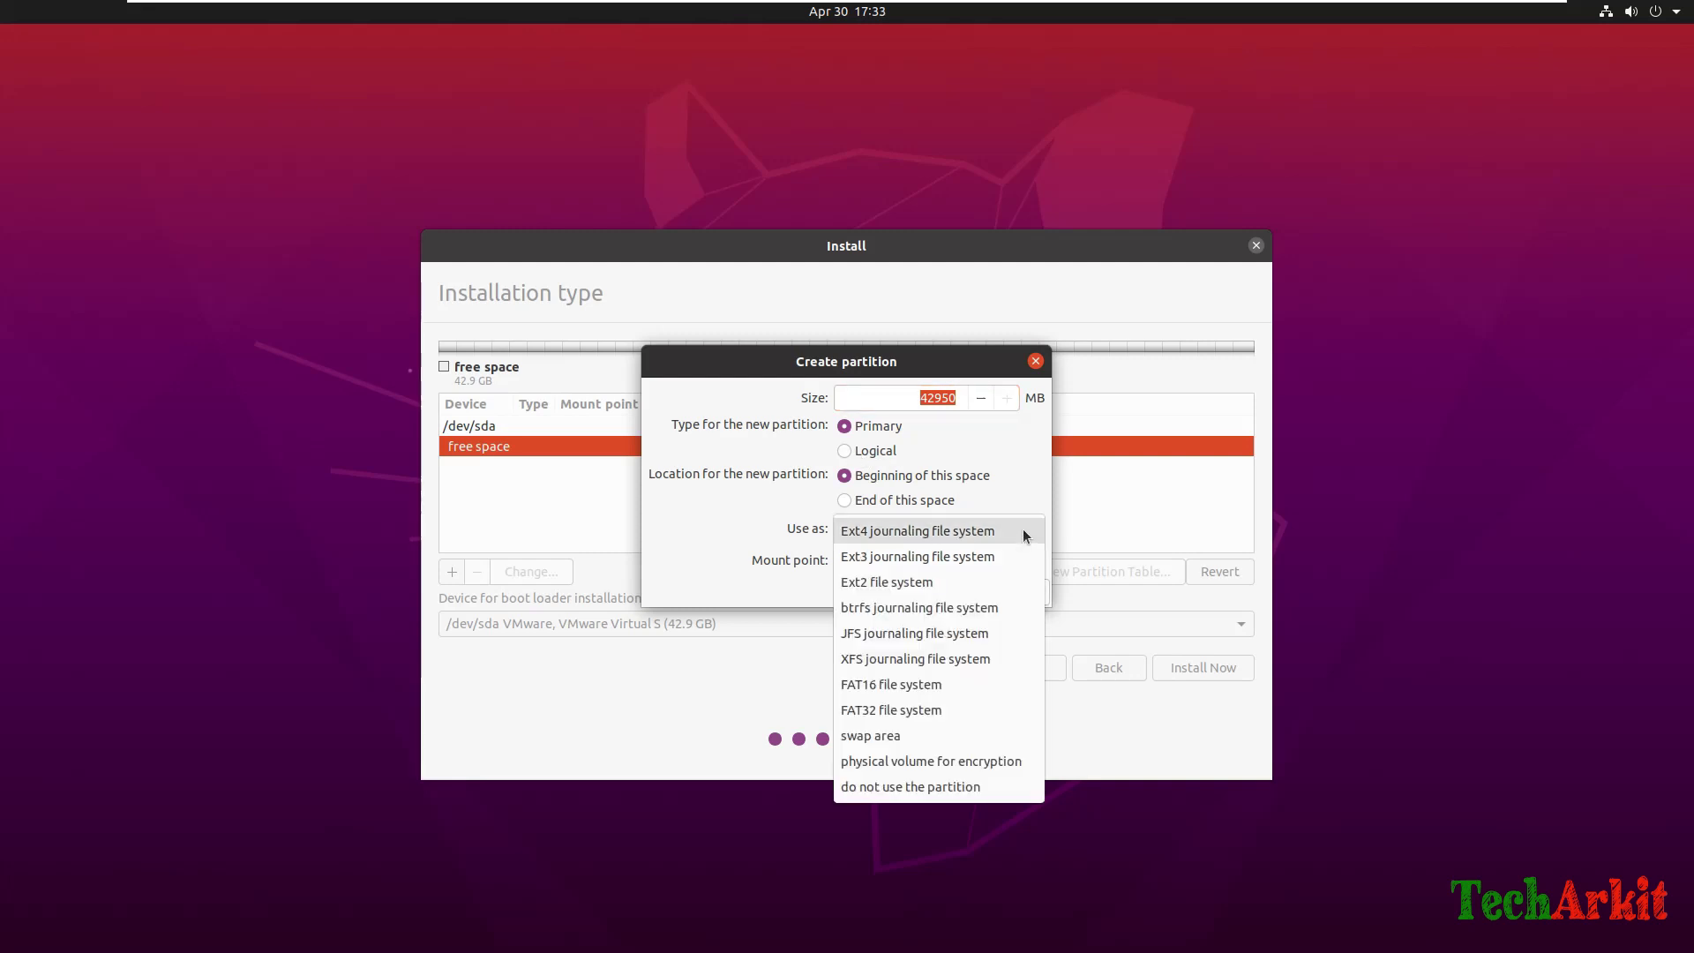
left_click(1004, 533)
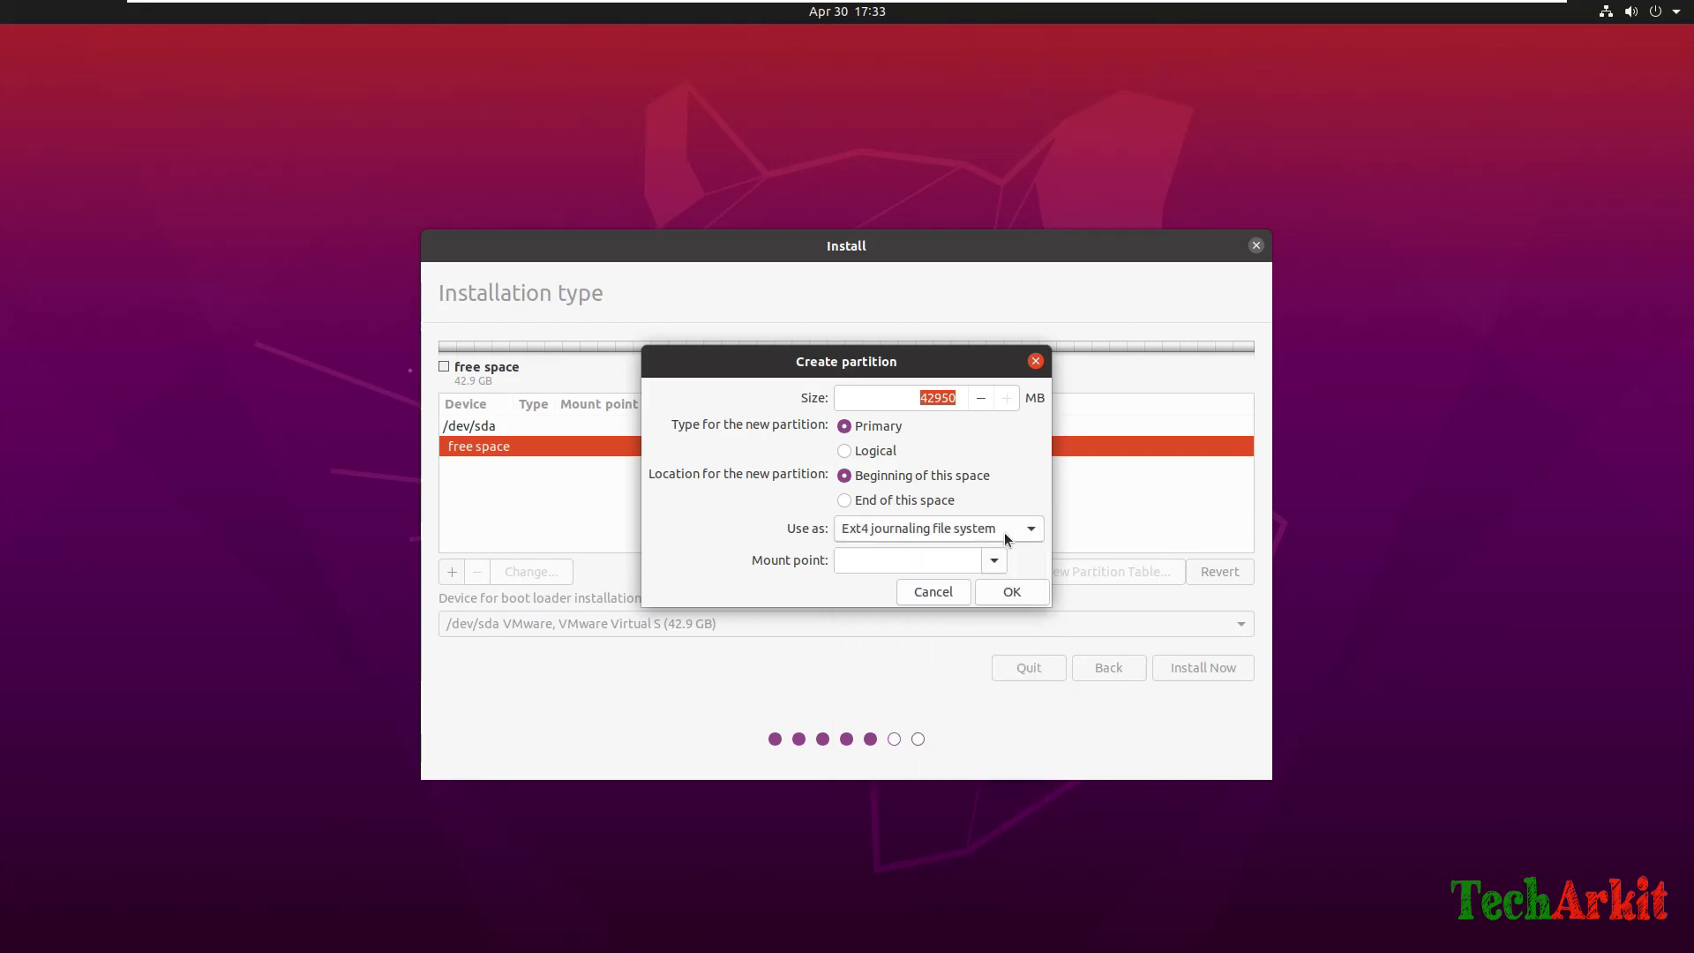
left_click(995, 562)
left_click(994, 560)
left_click(994, 560)
left_click(994, 559)
left_click(993, 559)
left_click(909, 616)
Set the /boot partition size to 2040 MB and create it.
left_click(920, 398)
left_click_drag(919, 398, 983, 406)
type("2")
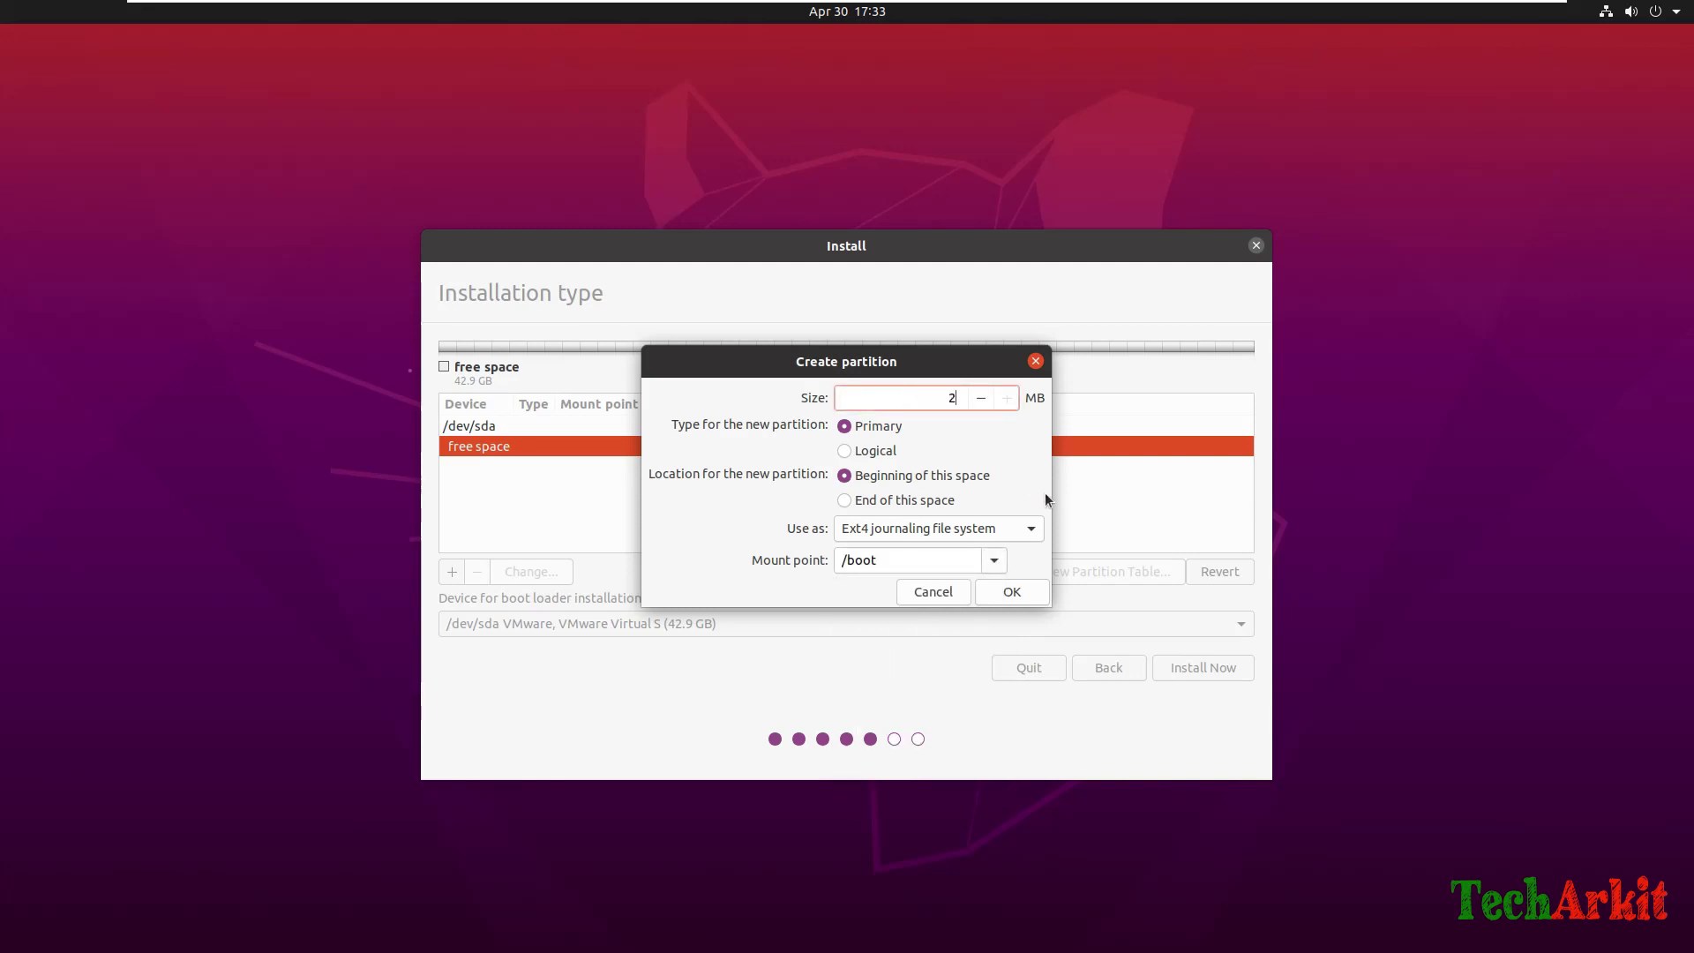
type("040")
left_click(982, 535)
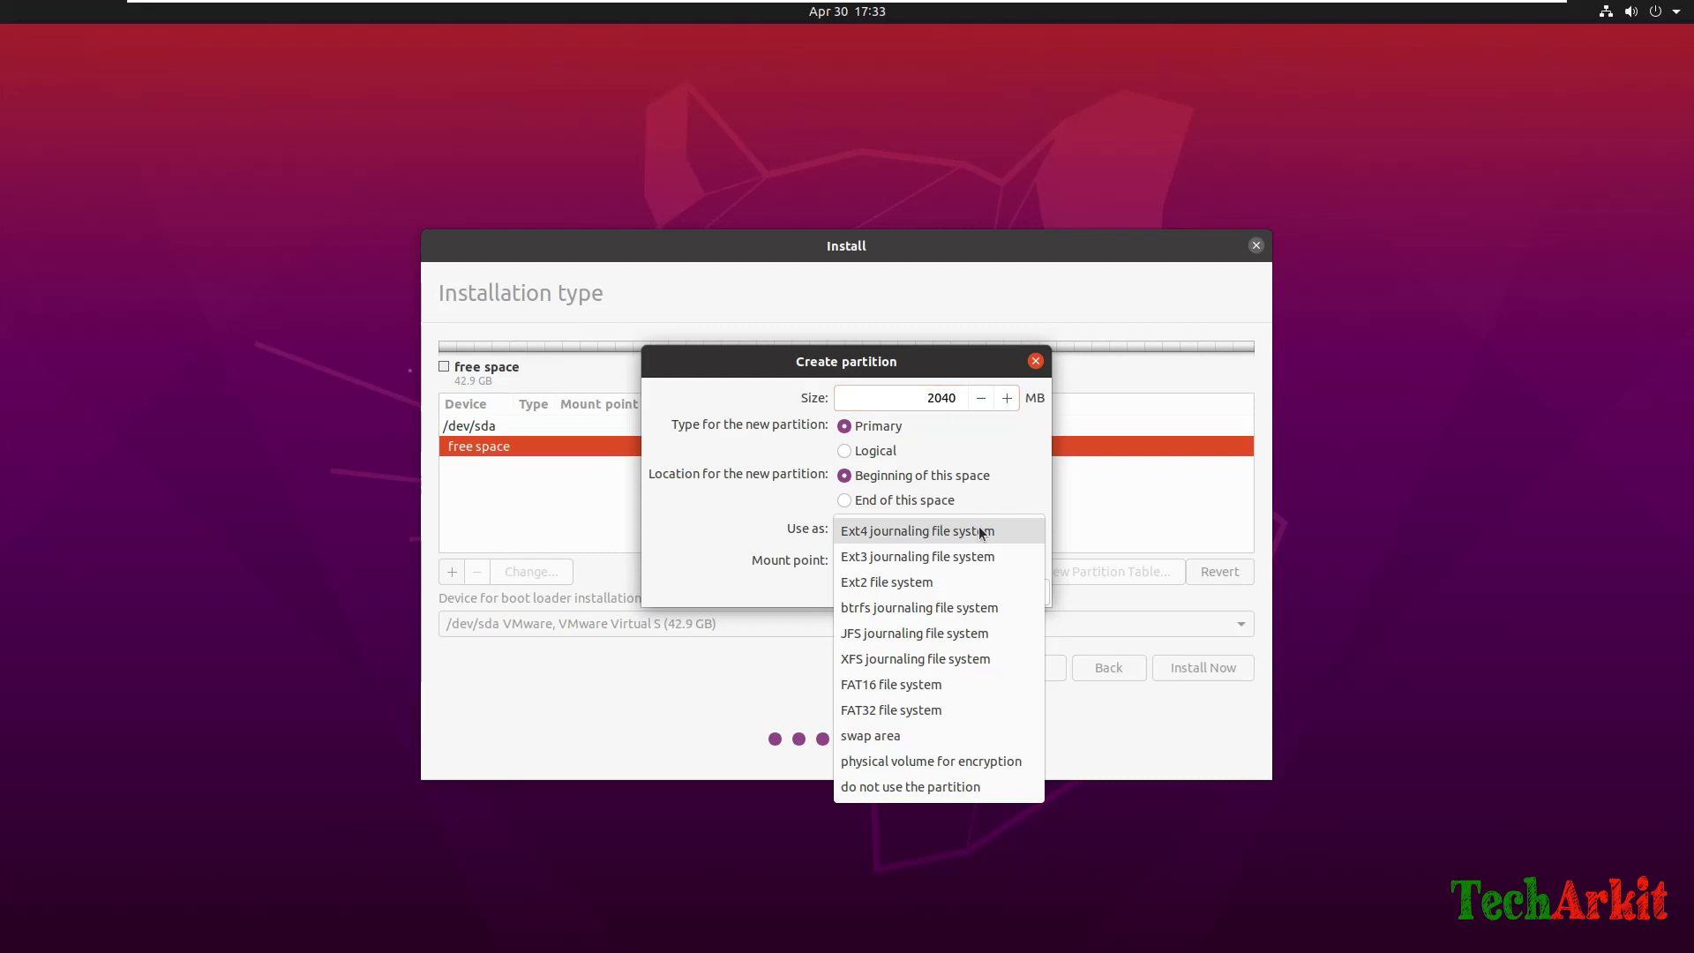
left_click(981, 532)
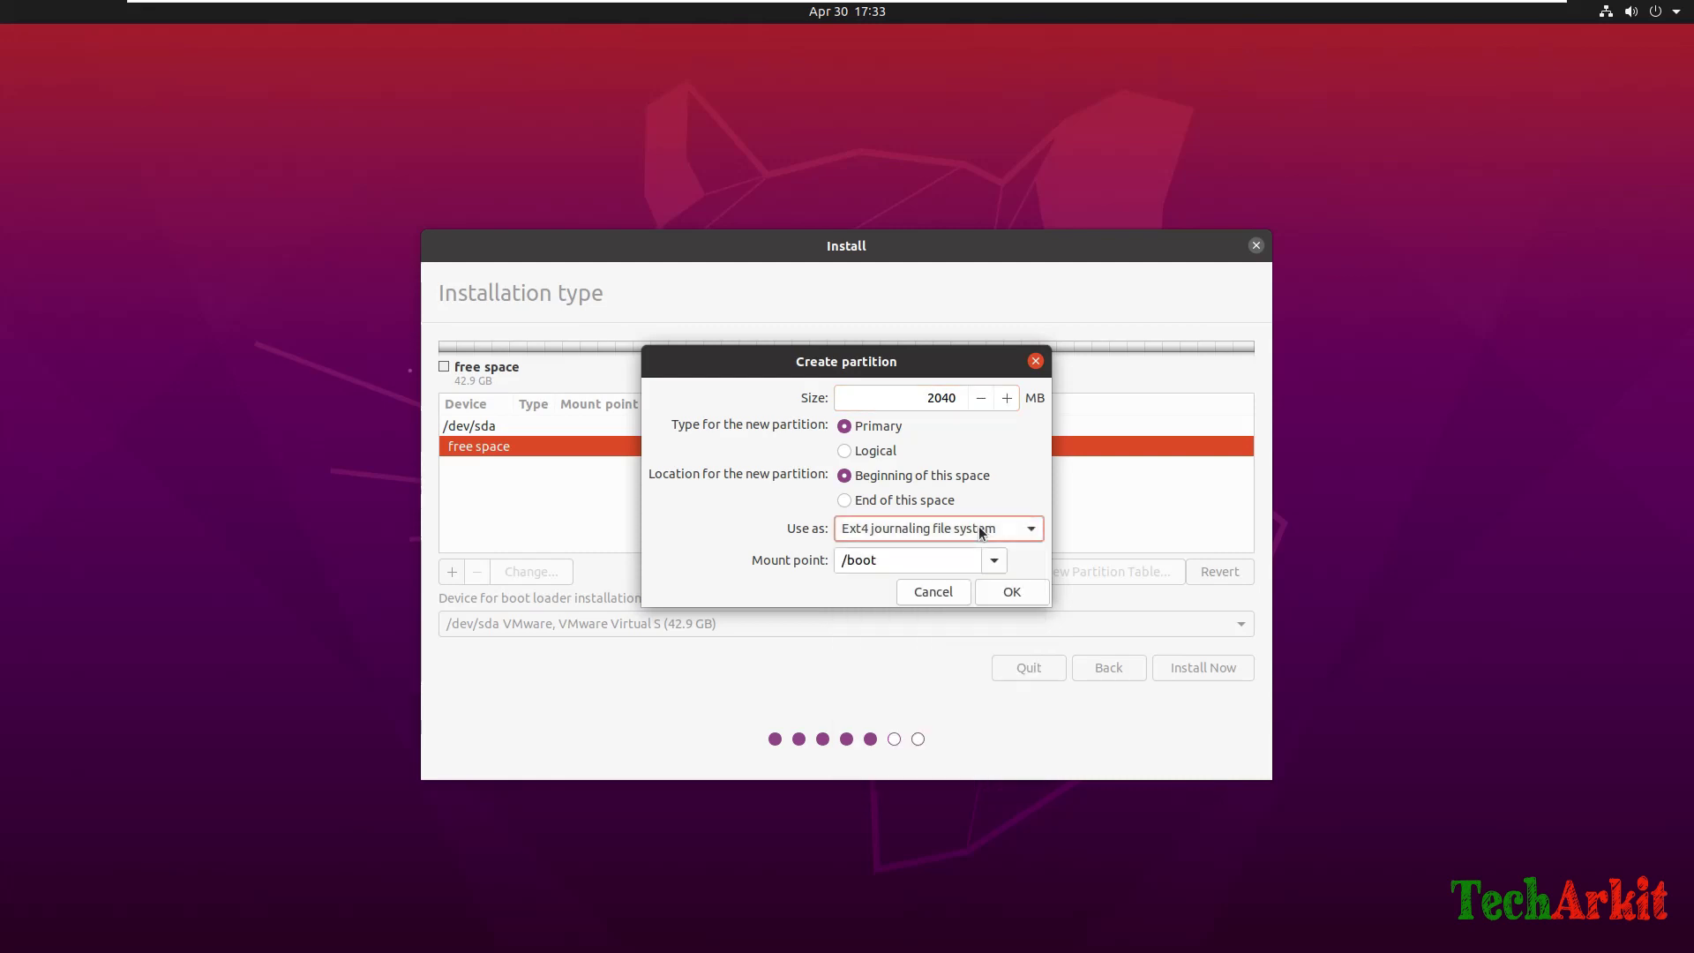
left_click(1015, 594)
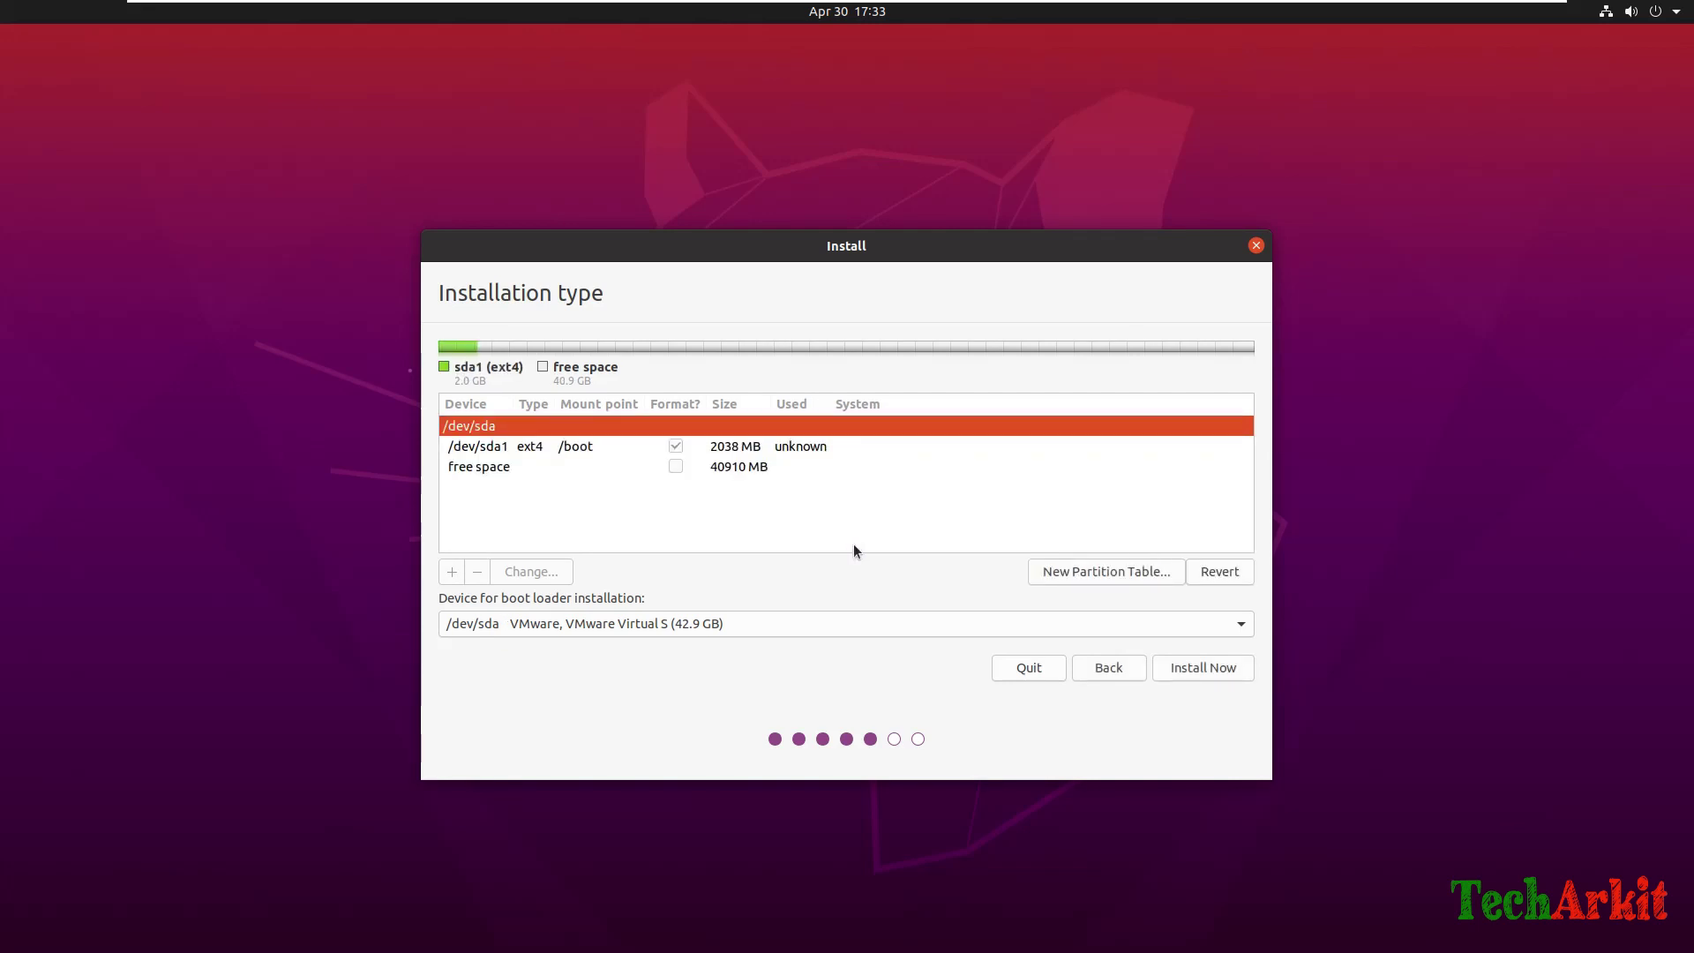
Add a 10000 MB ext4 partition mounted at /home, then start another in the remaining space.
left_click(515, 467)
left_click(453, 572)
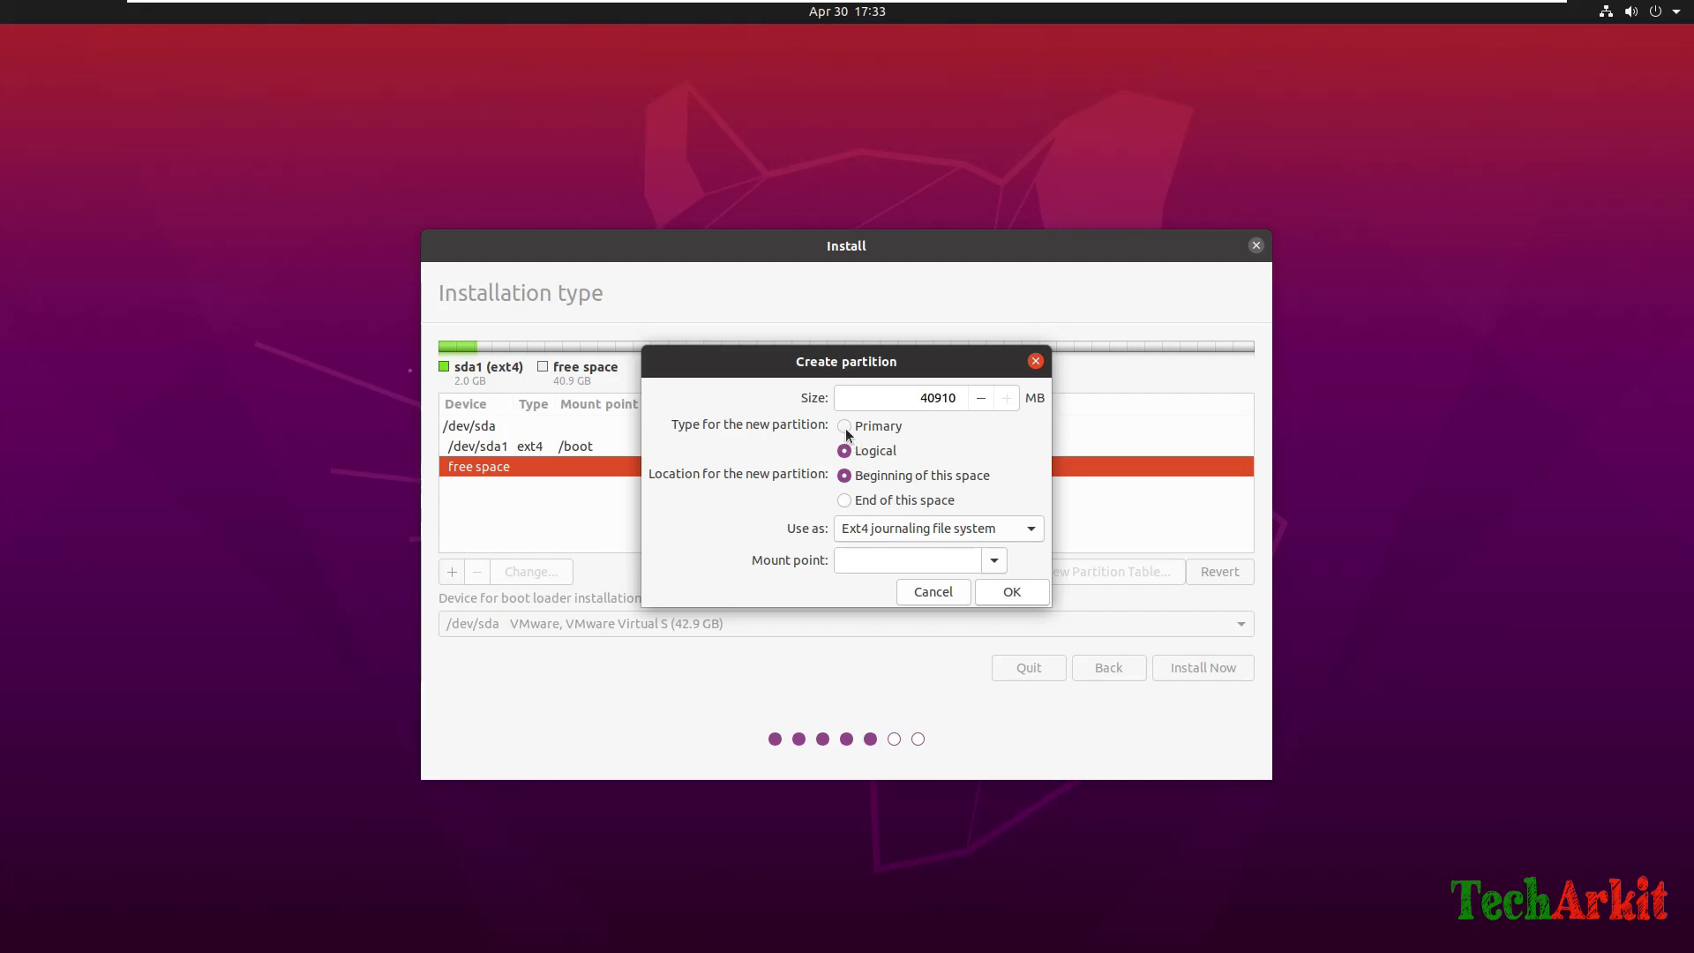
left_click(995, 561)
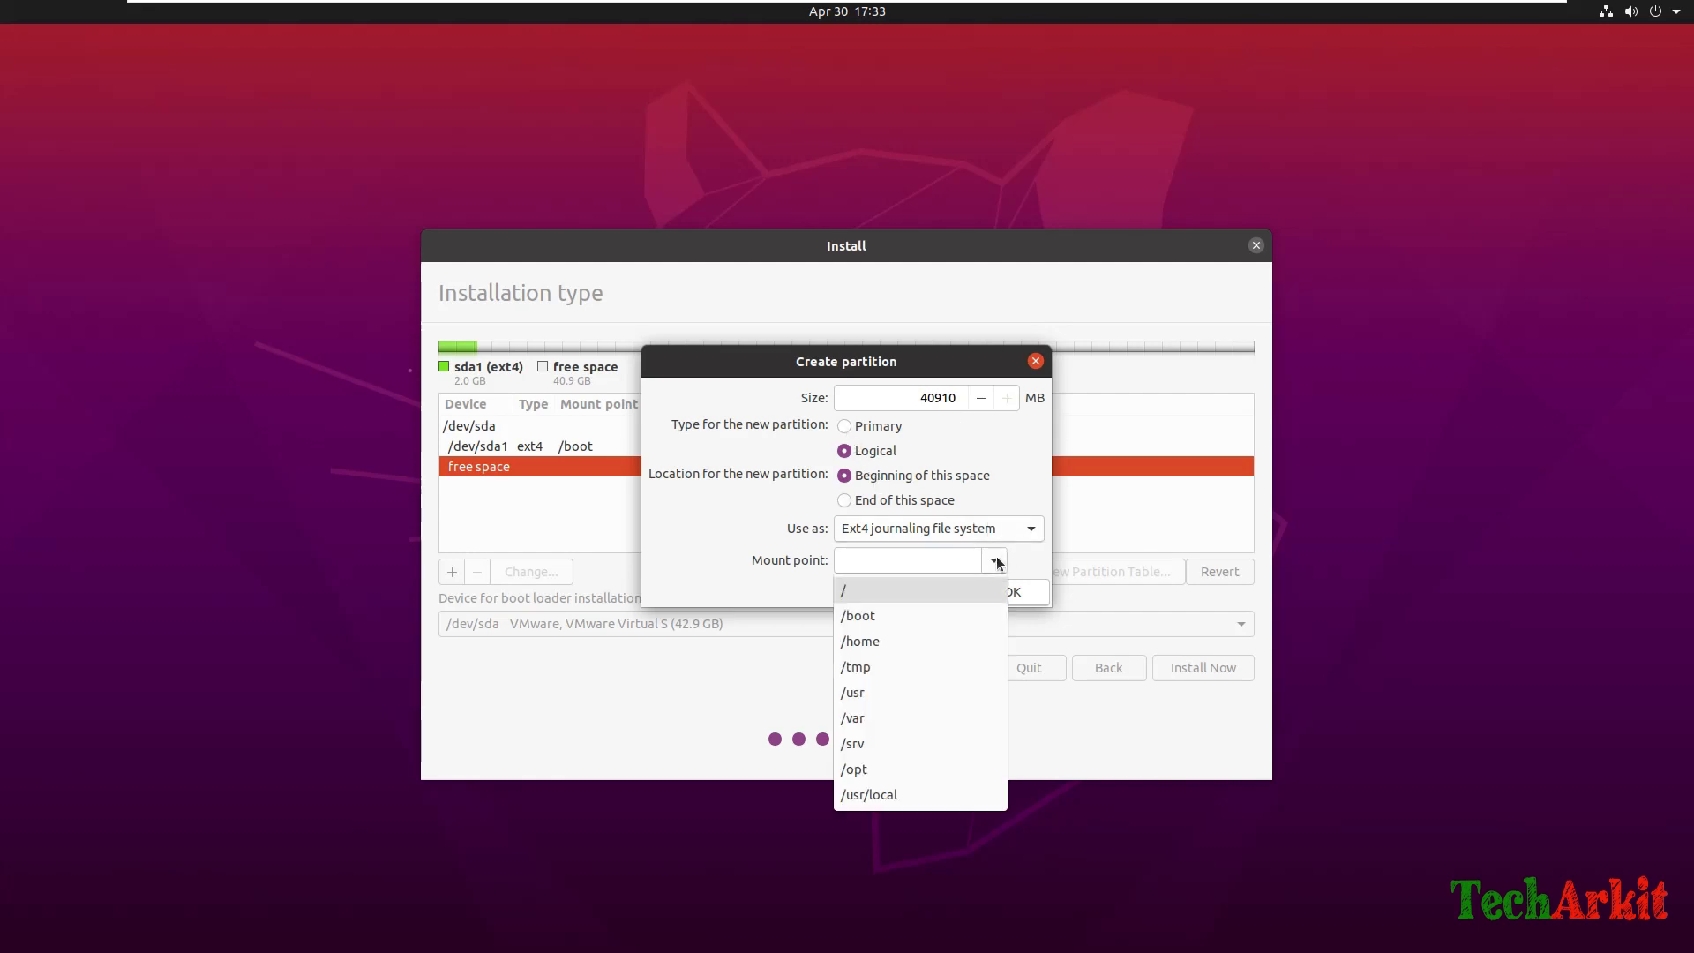
left_click(927, 591)
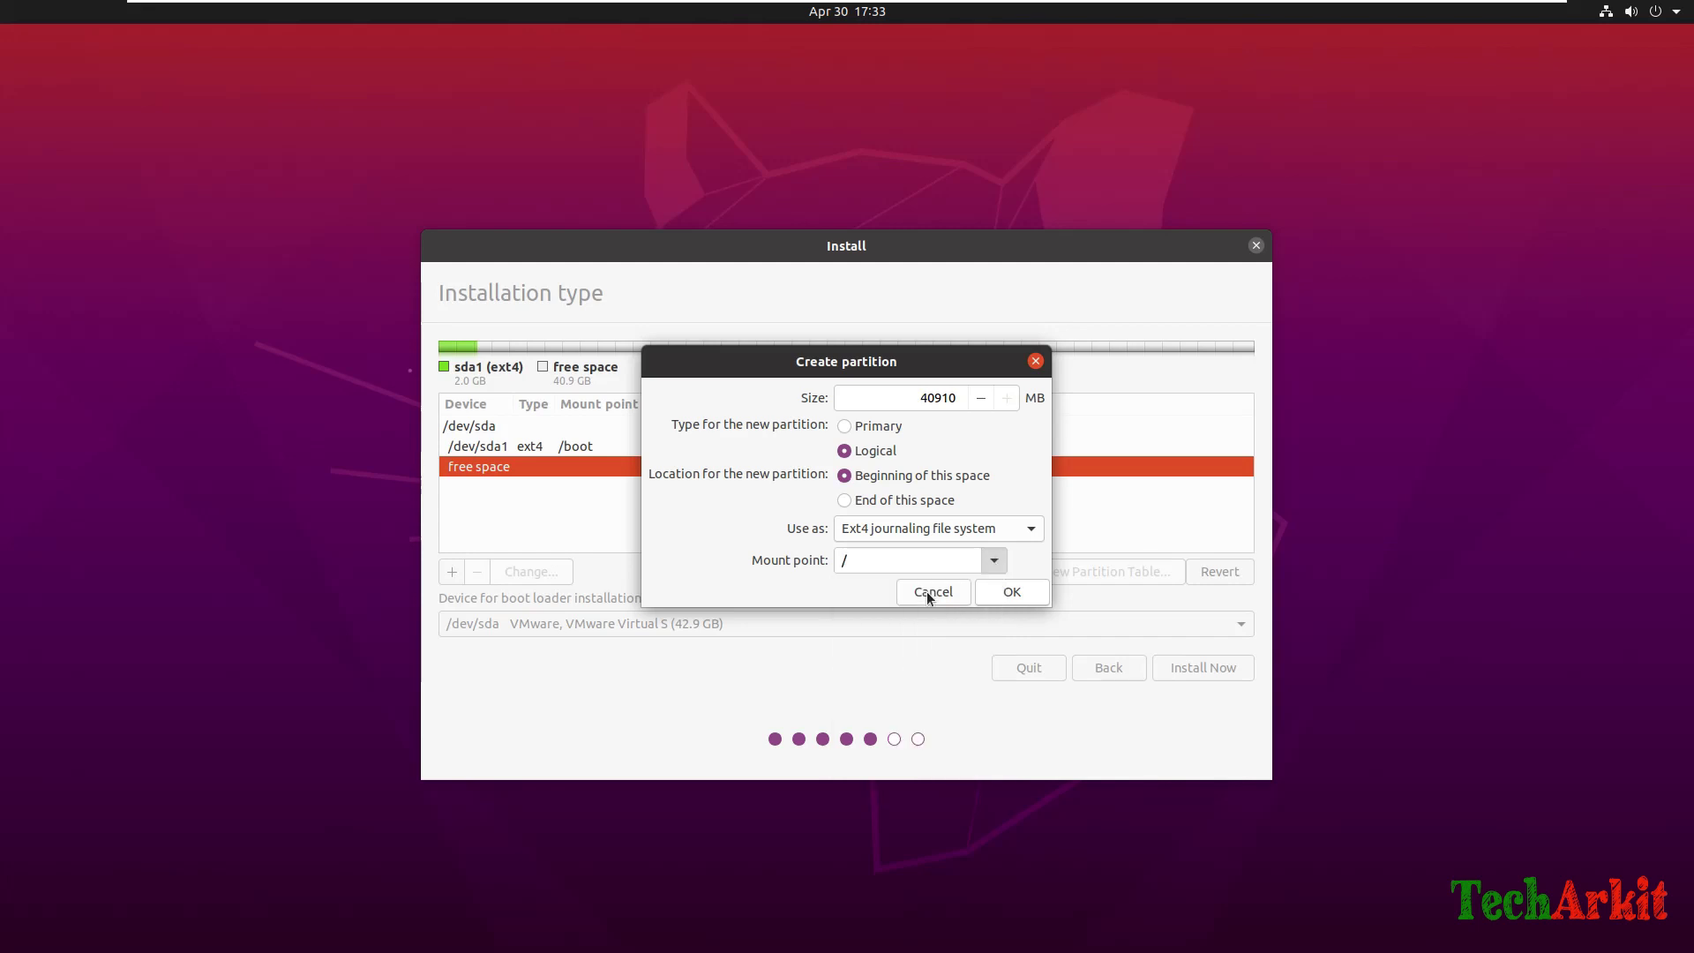
left_click(994, 561)
left_click(893, 643)
left_click_drag(921, 398, 974, 397)
type("10000")
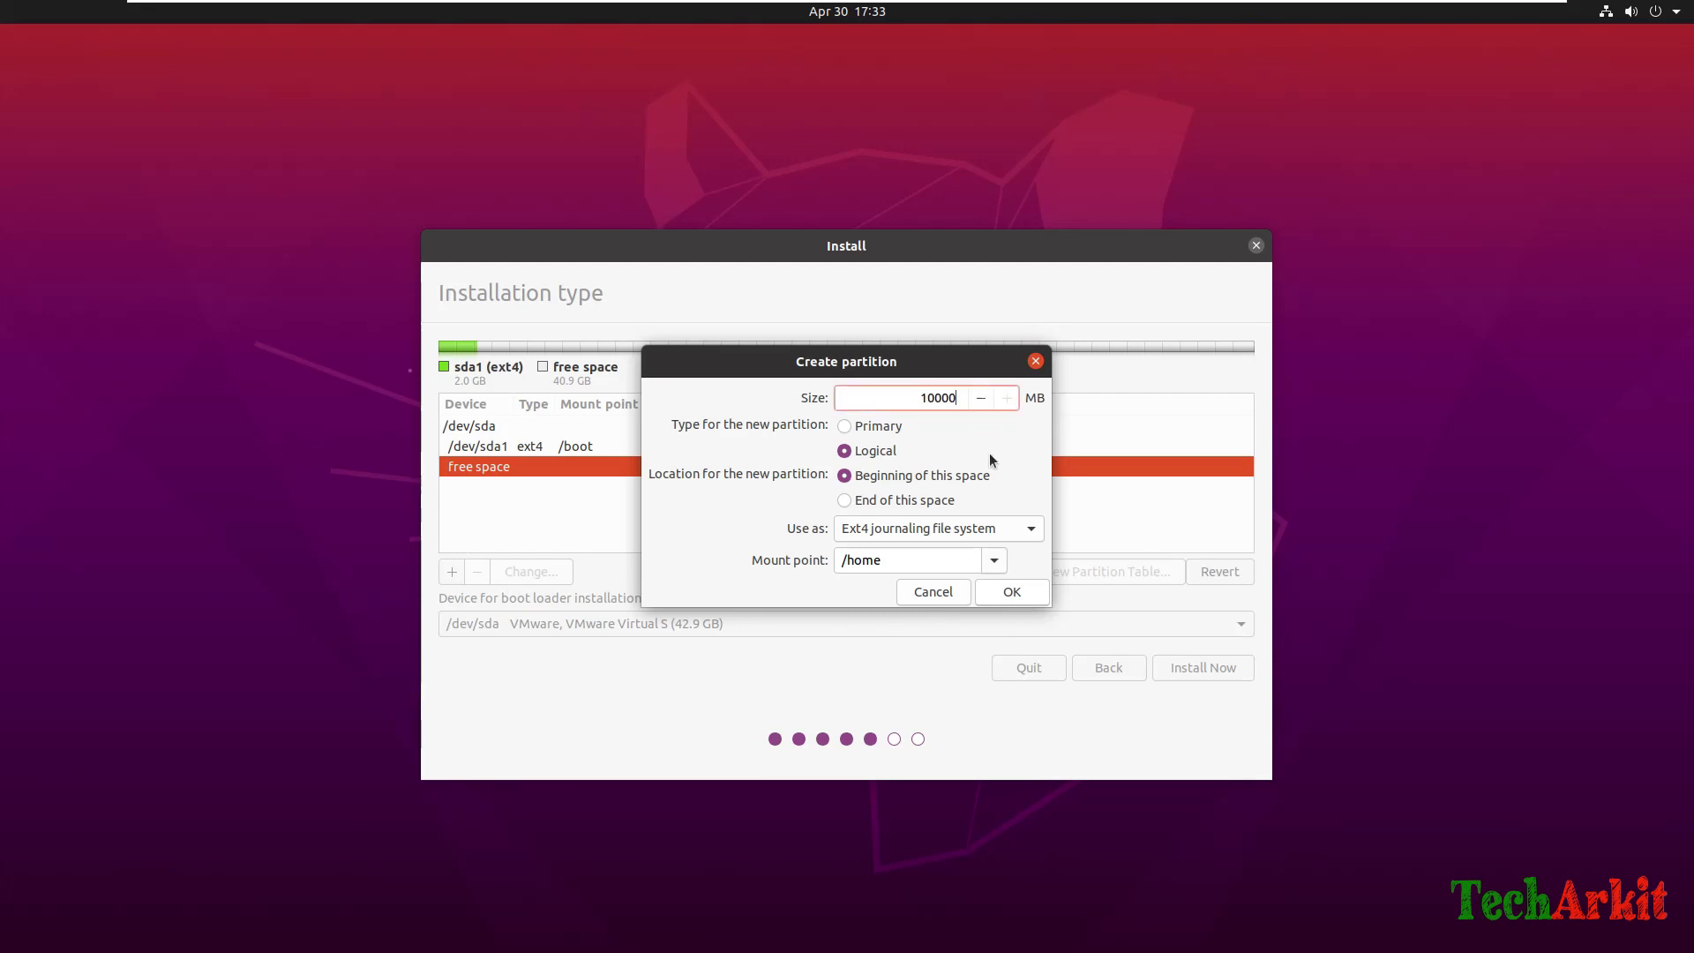
left_click(1010, 593)
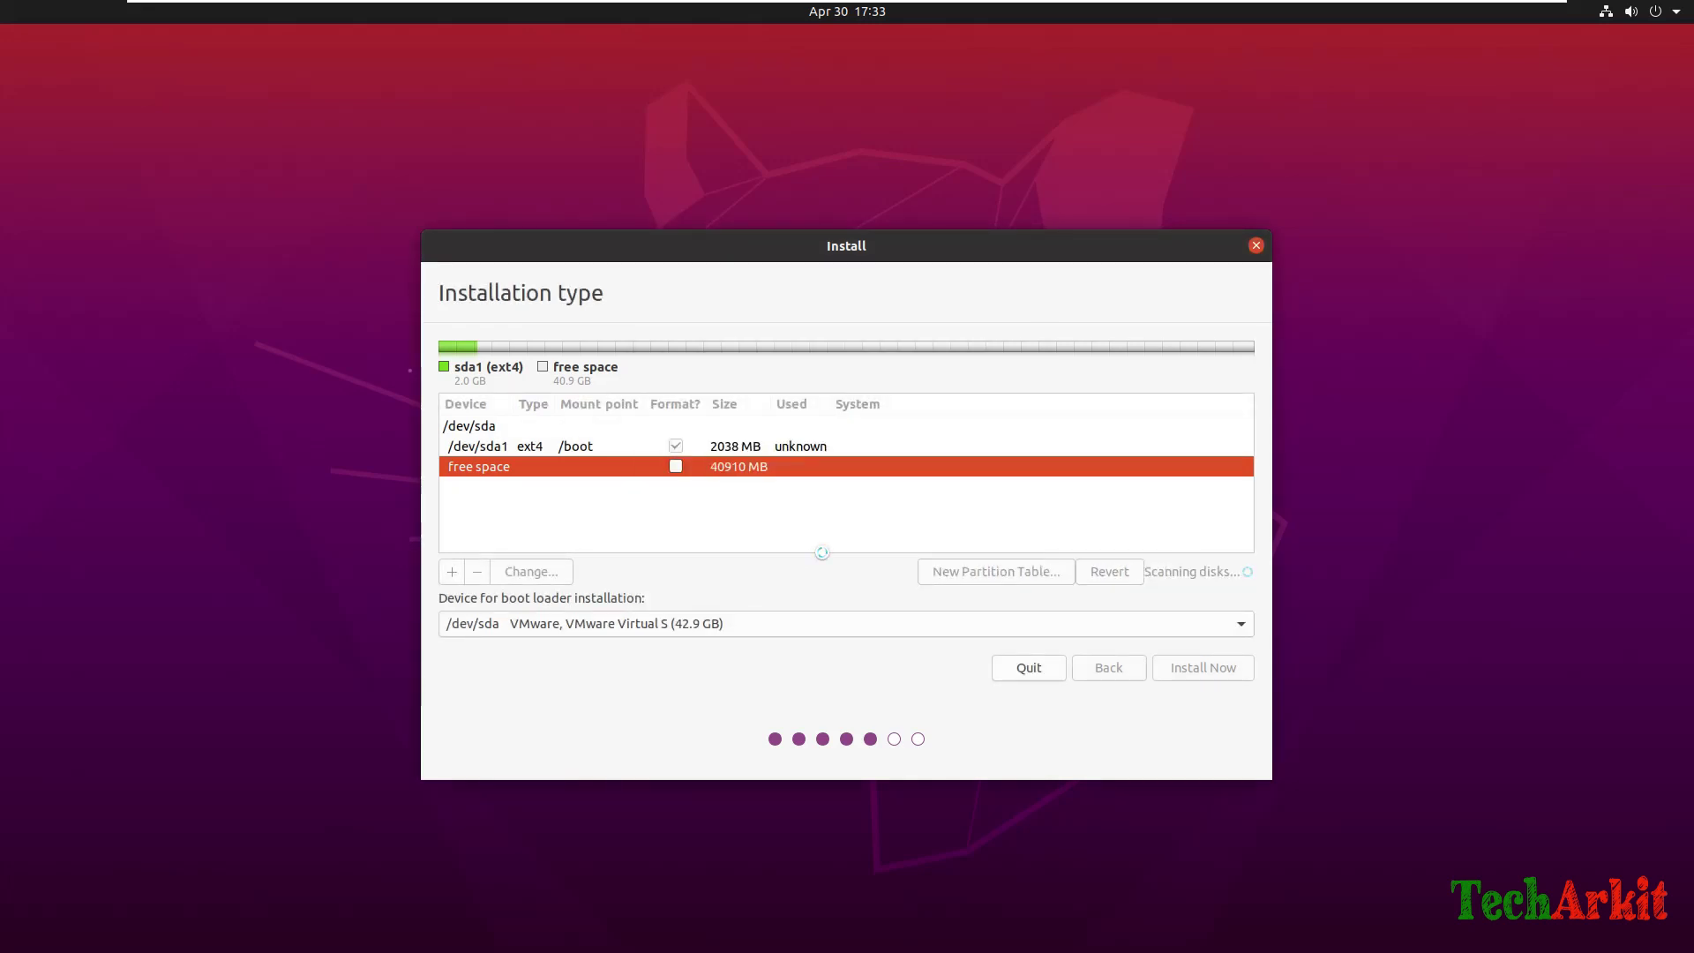
left_click(504, 488)
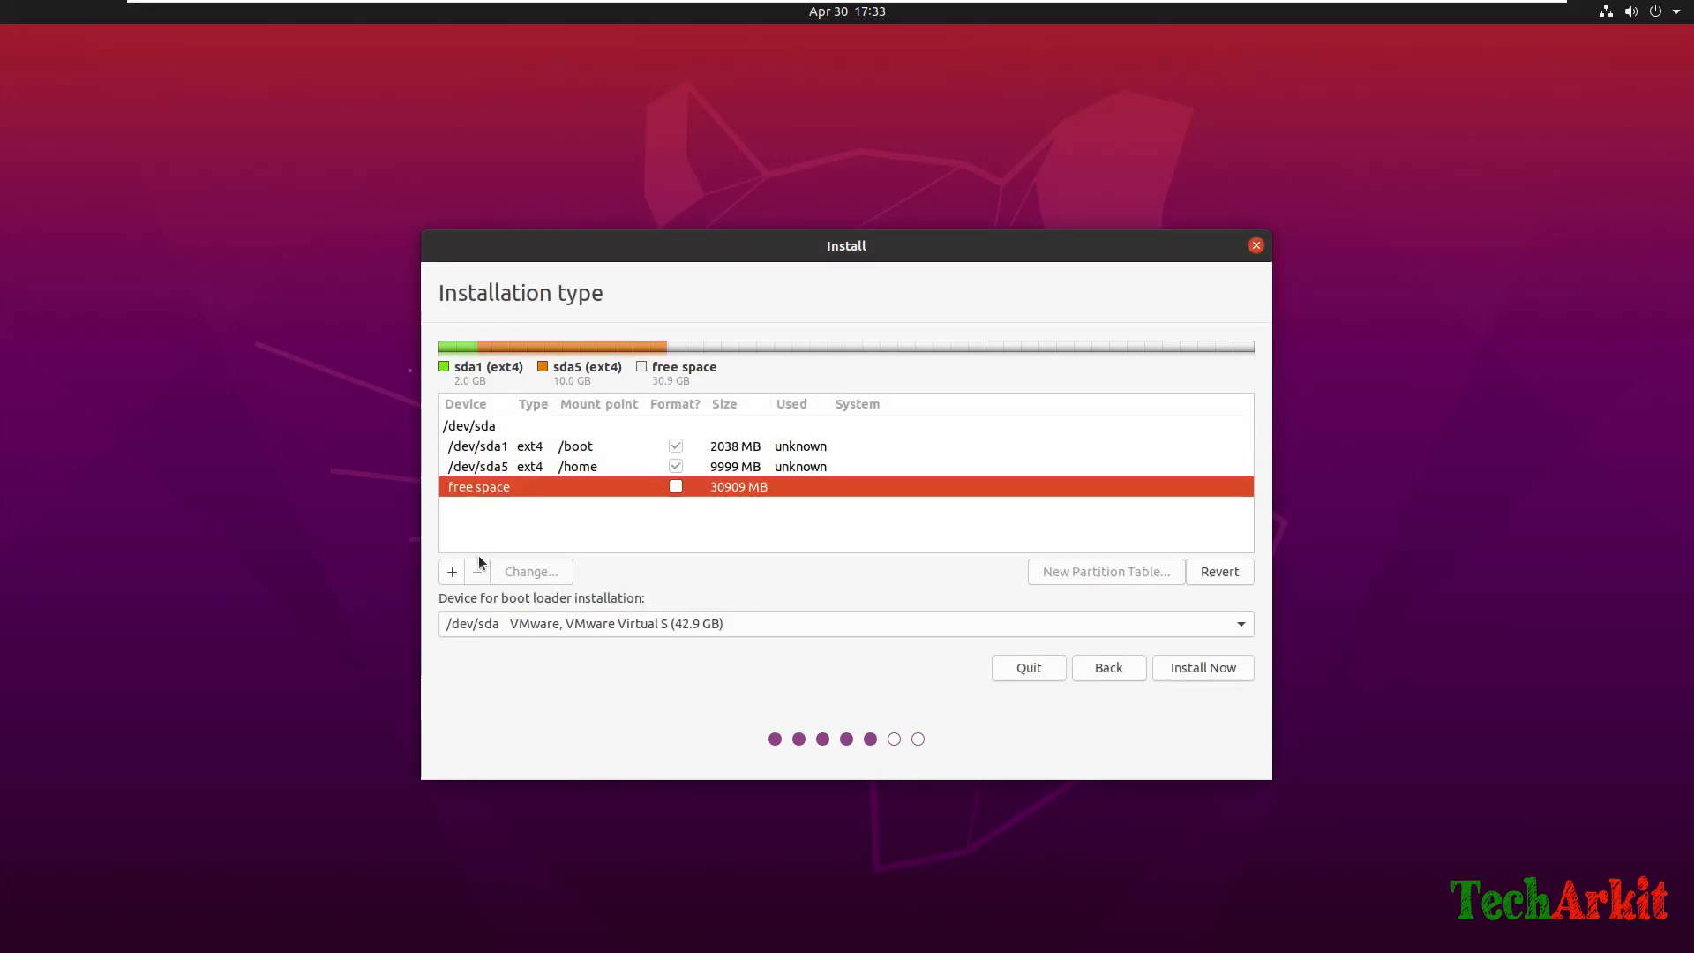
left_click(452, 572)
Mount the remaining space at / as root, then Install Now and confirm writing to disk.
left_click(995, 565)
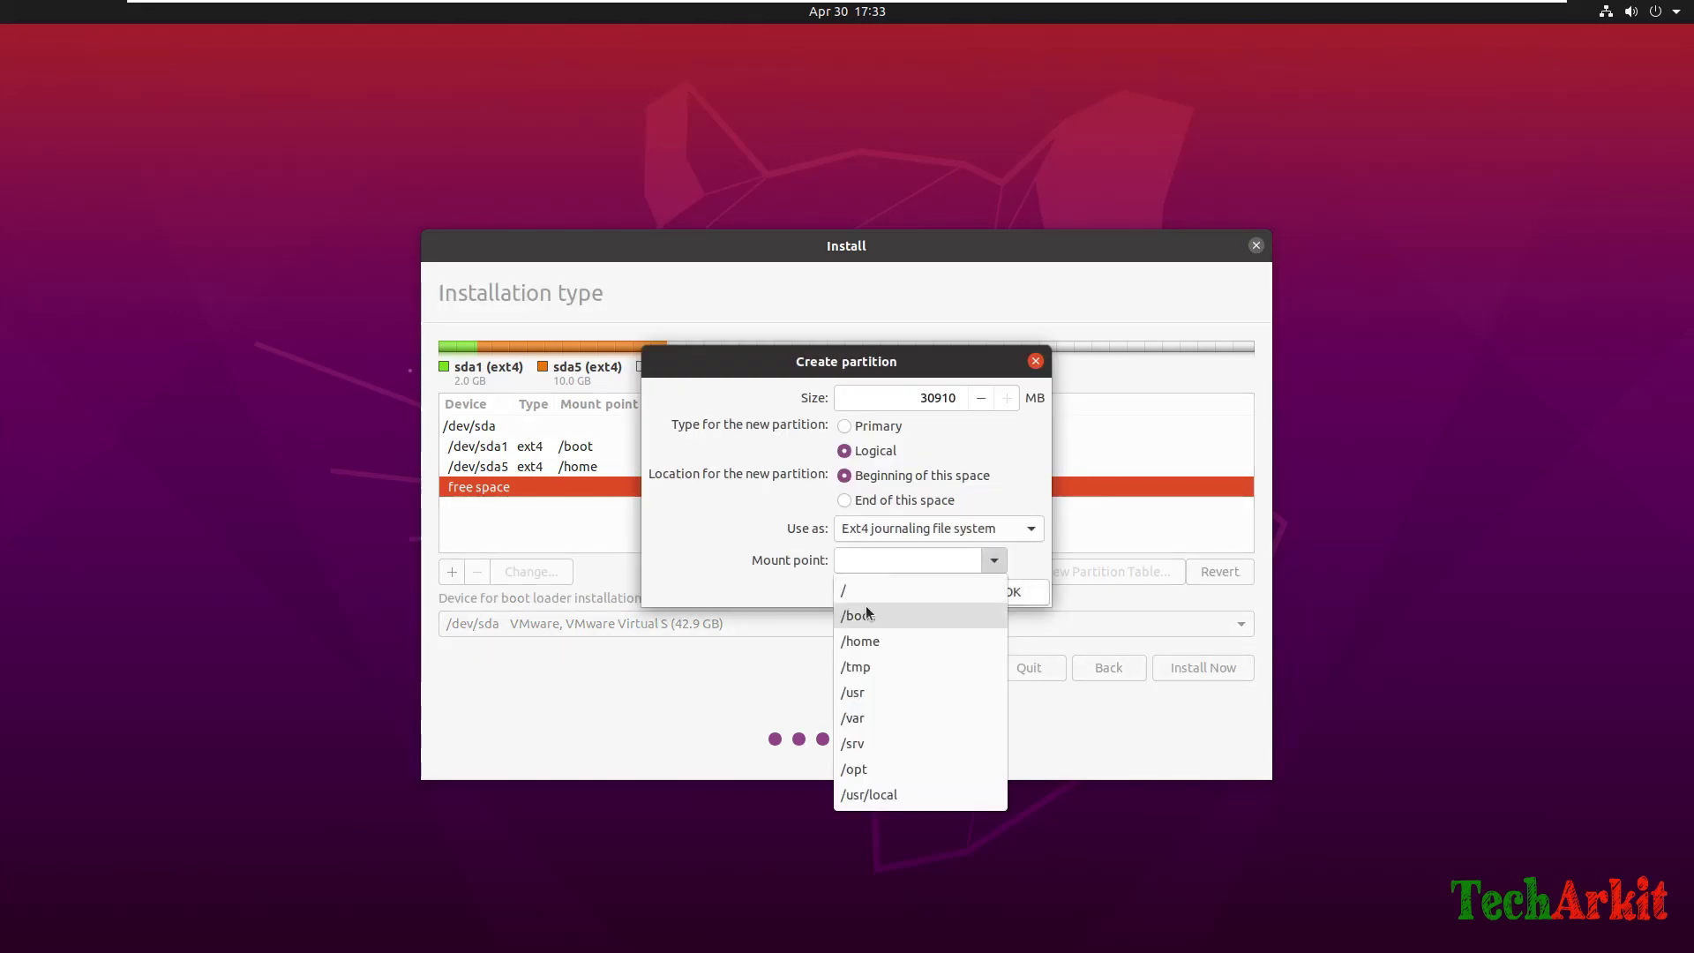
left_click(861, 593)
left_click(1030, 593)
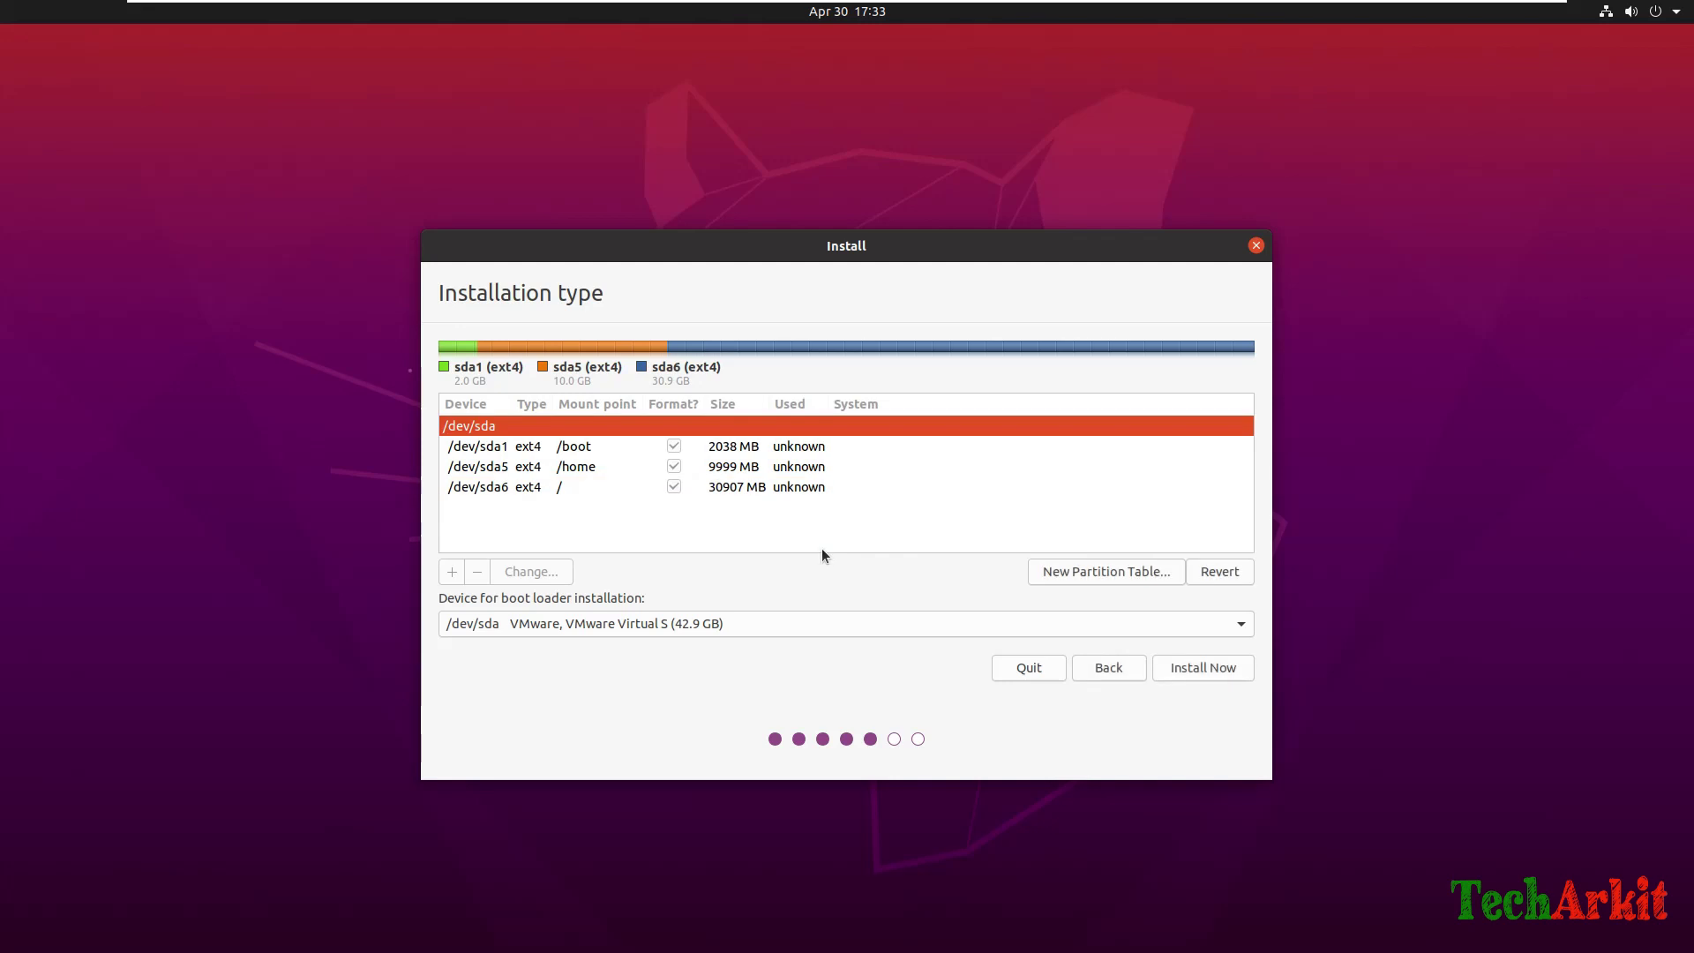
left_click(1202, 668)
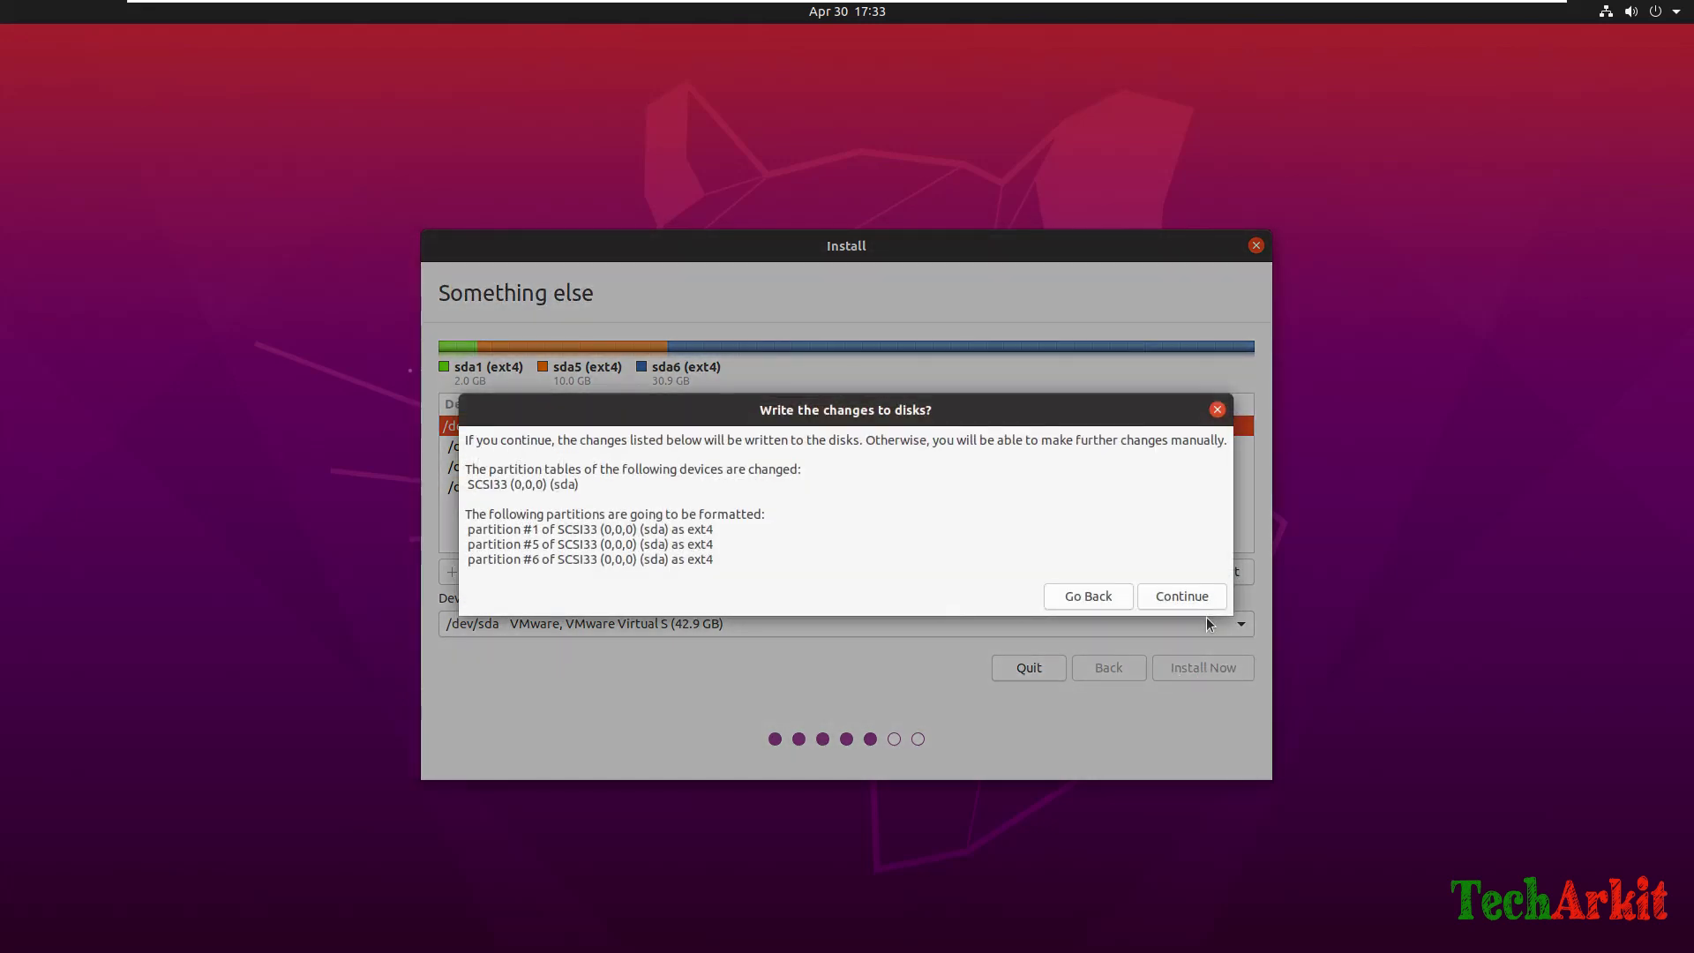
left_click(1182, 598)
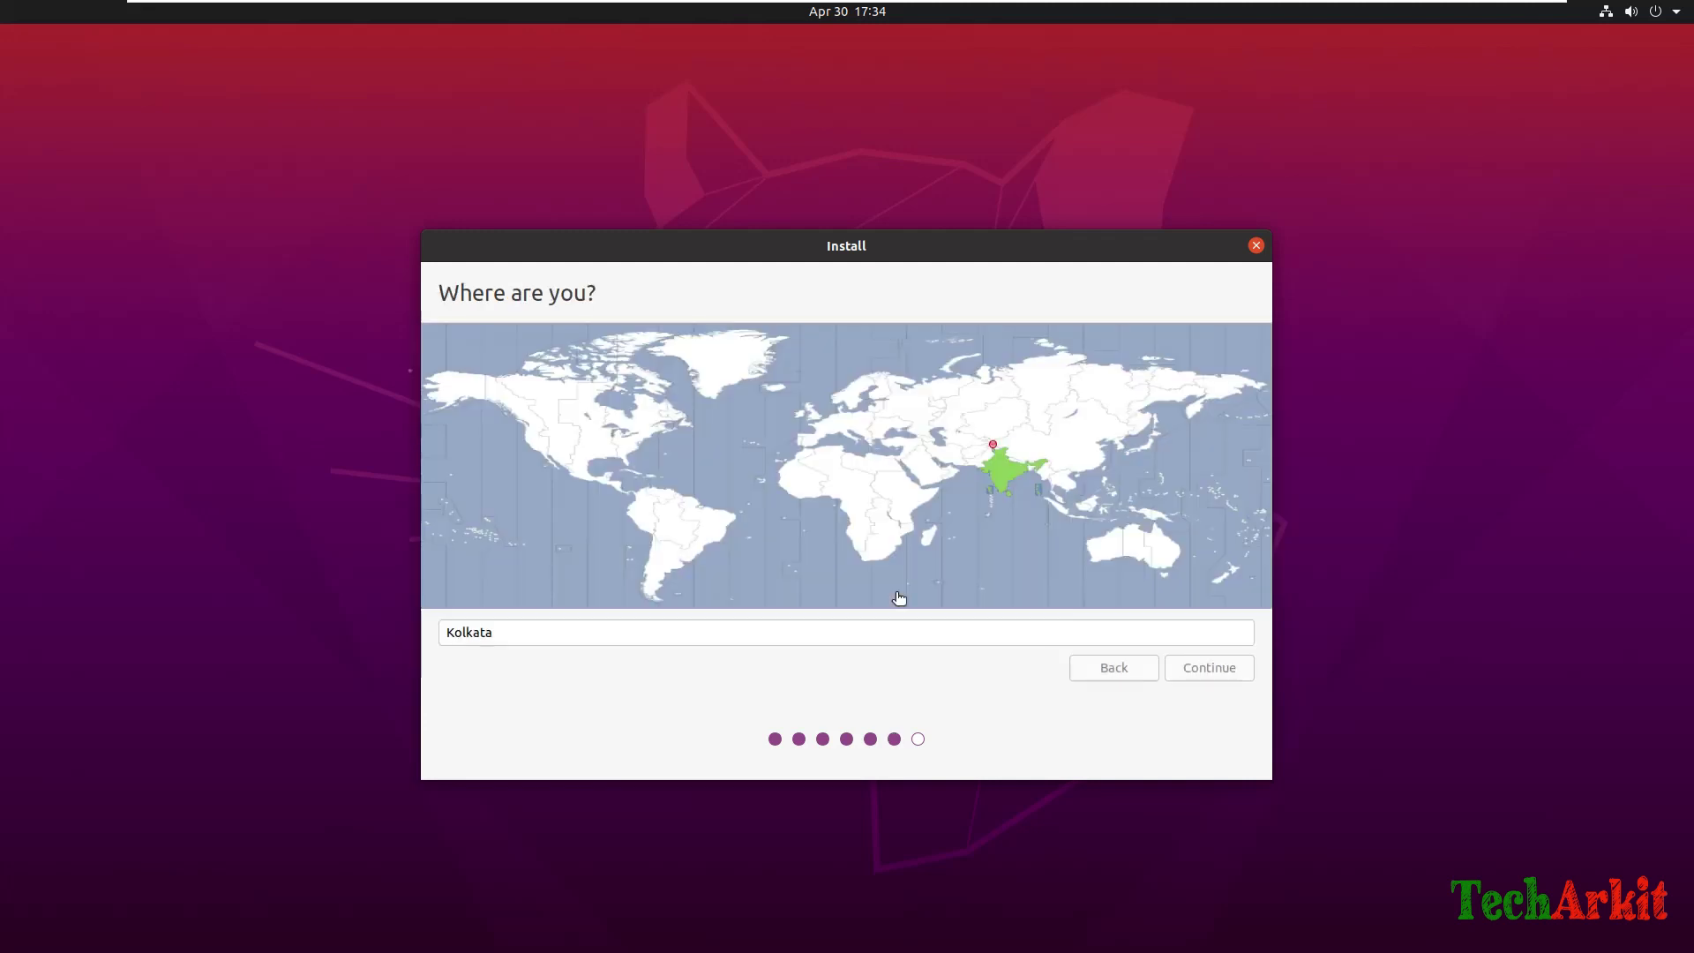
Keep Kolkata as the location and continue.
left_click(1221, 669)
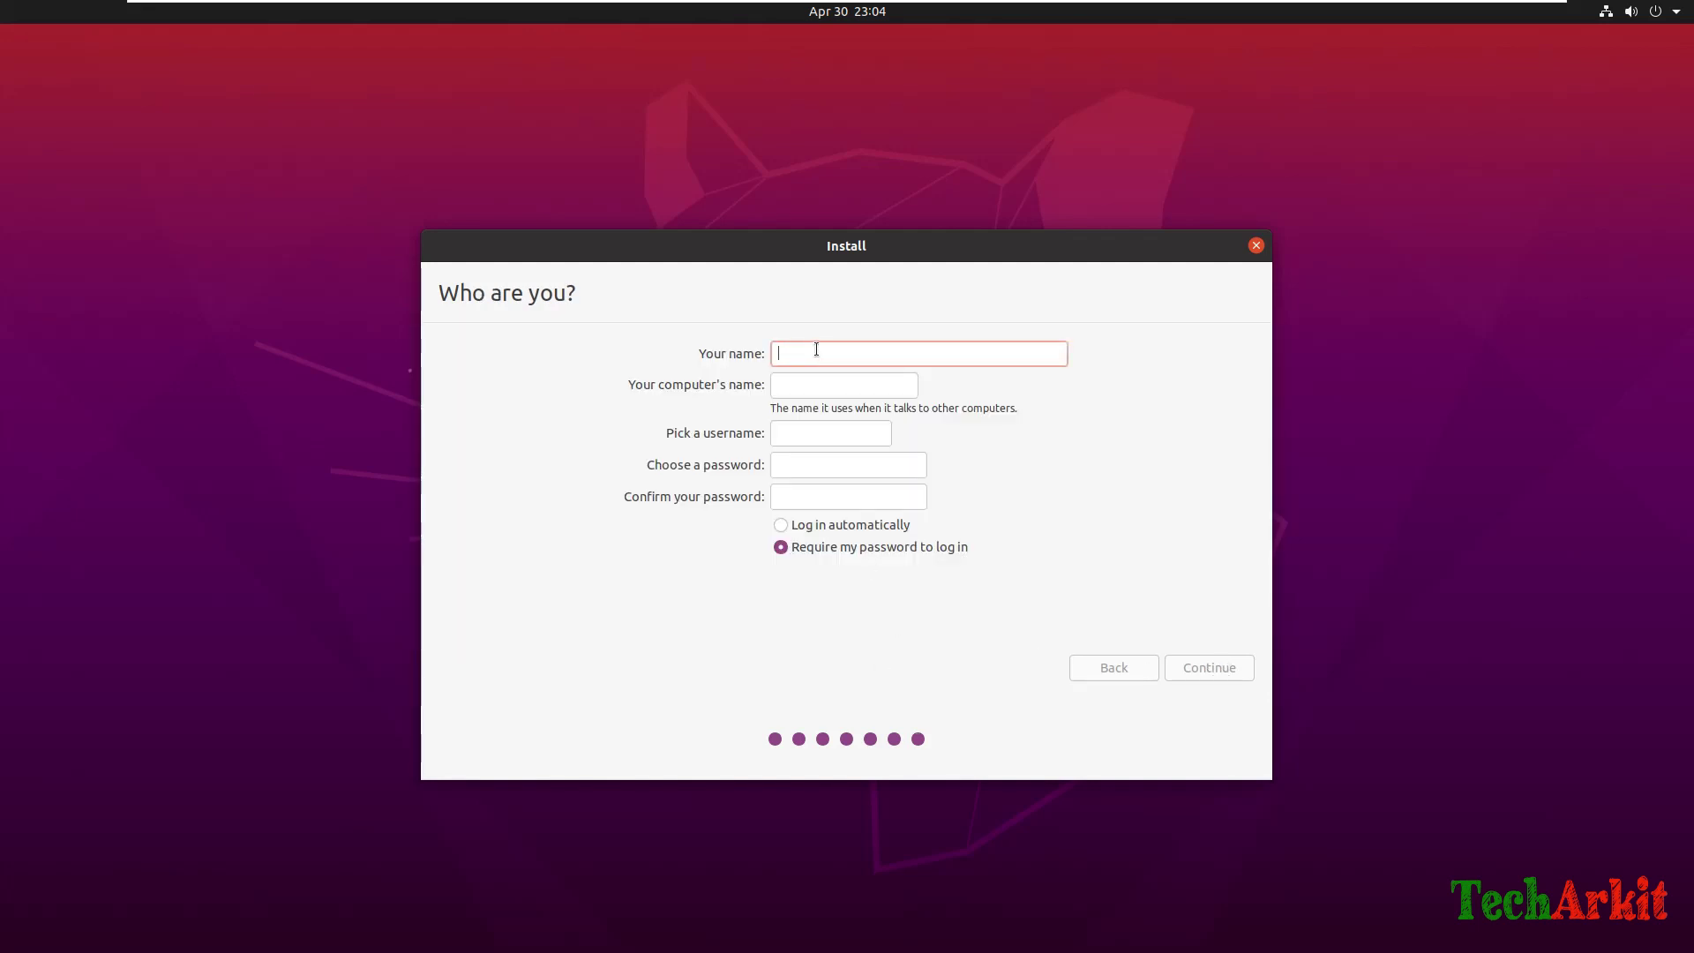
Enter the user's full name, a lowercase username, and computer name Ubuntu20.
type("Ravi")
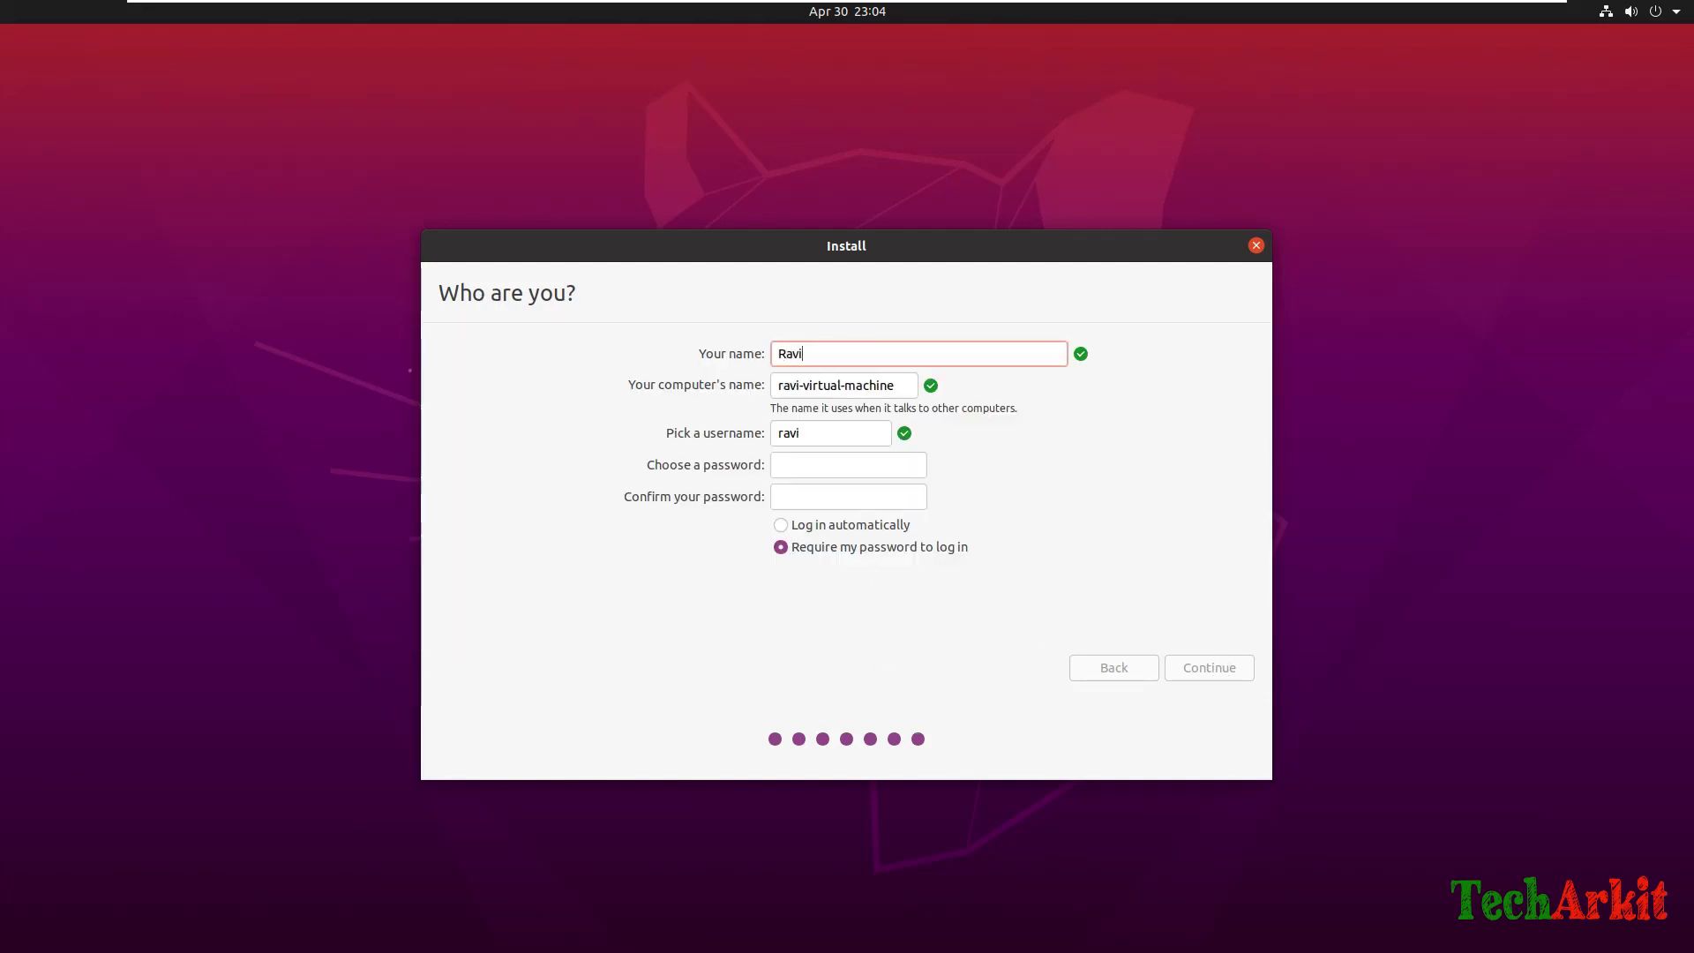
type(" ankam")
key("Tab")
type("aravi")
key("Tab")
type("R")
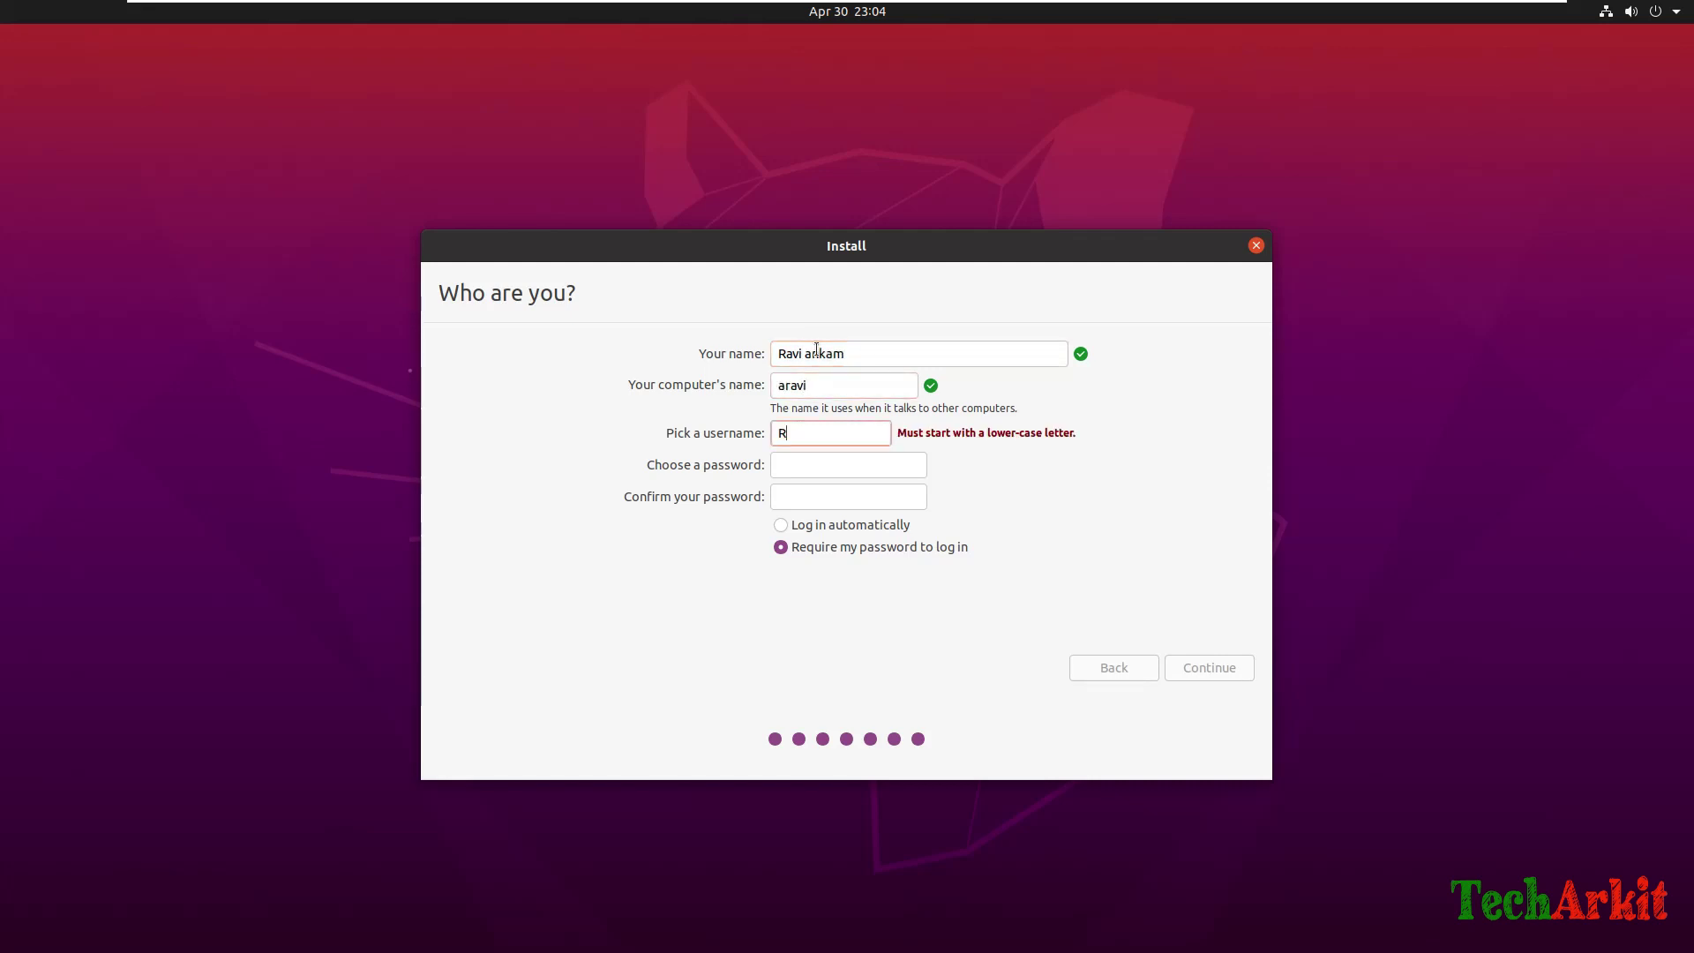
type("av")
key("BackSpace")
key("BackSpace")
key("BackSpace")
type("aravi")
key("shift+Tab")
type("U")
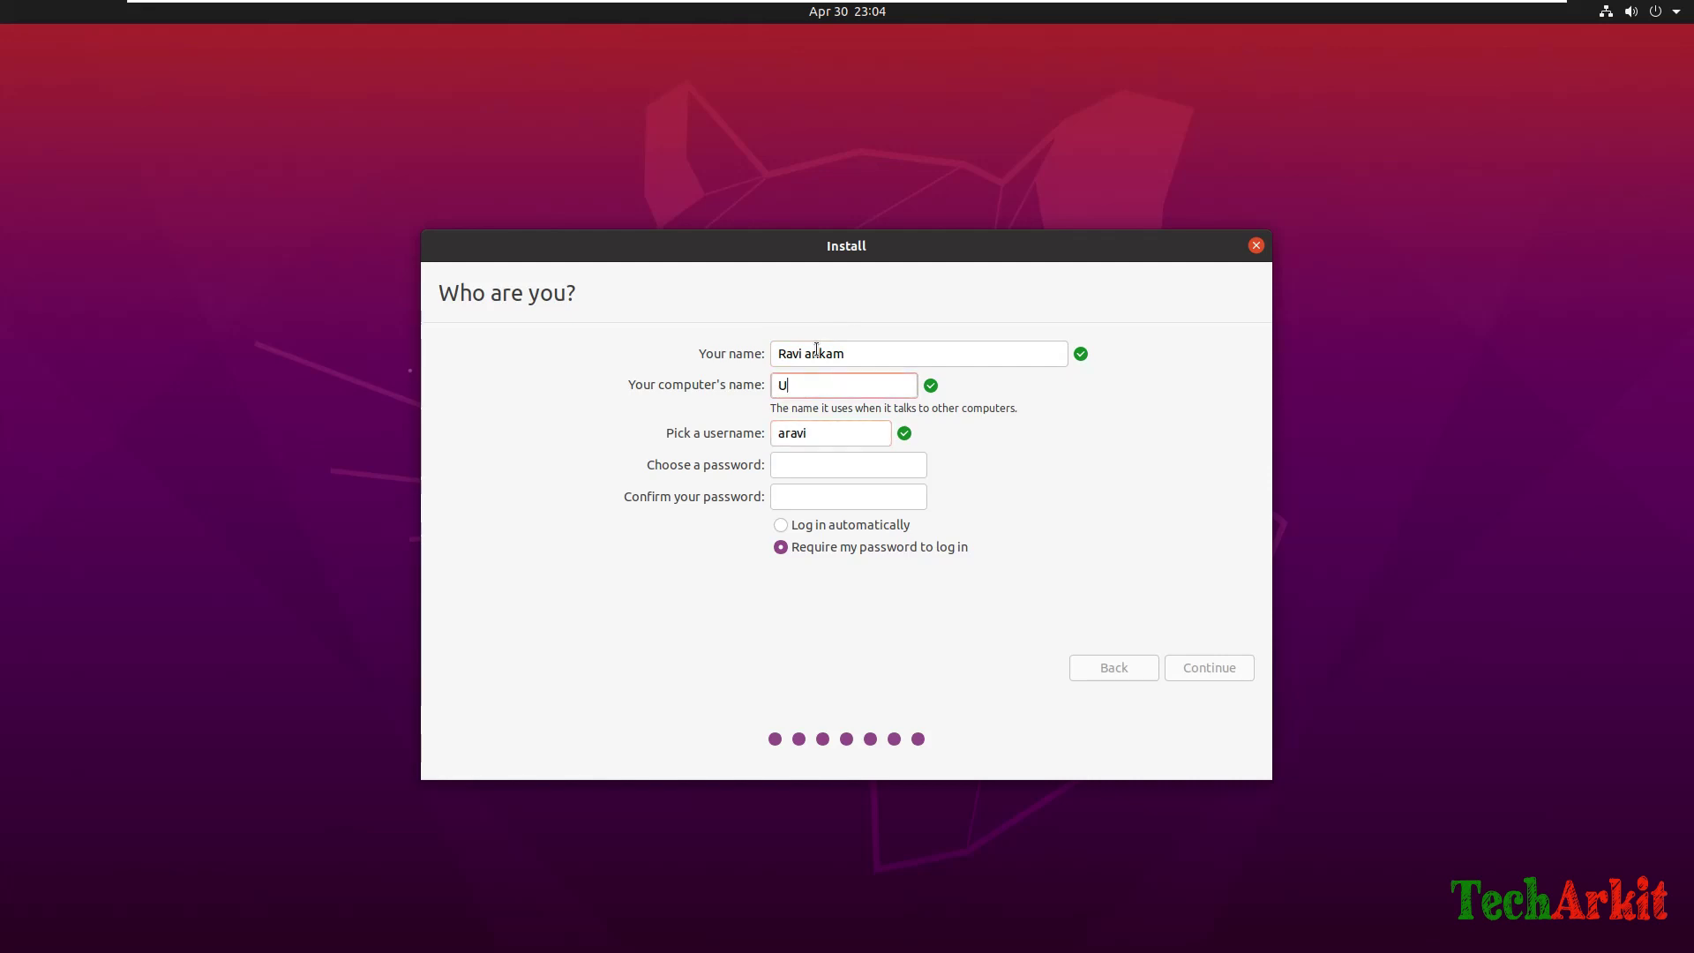
type("buntu20")
Enter the account password twice and start the installation.
key("Tab")
key("Tab")
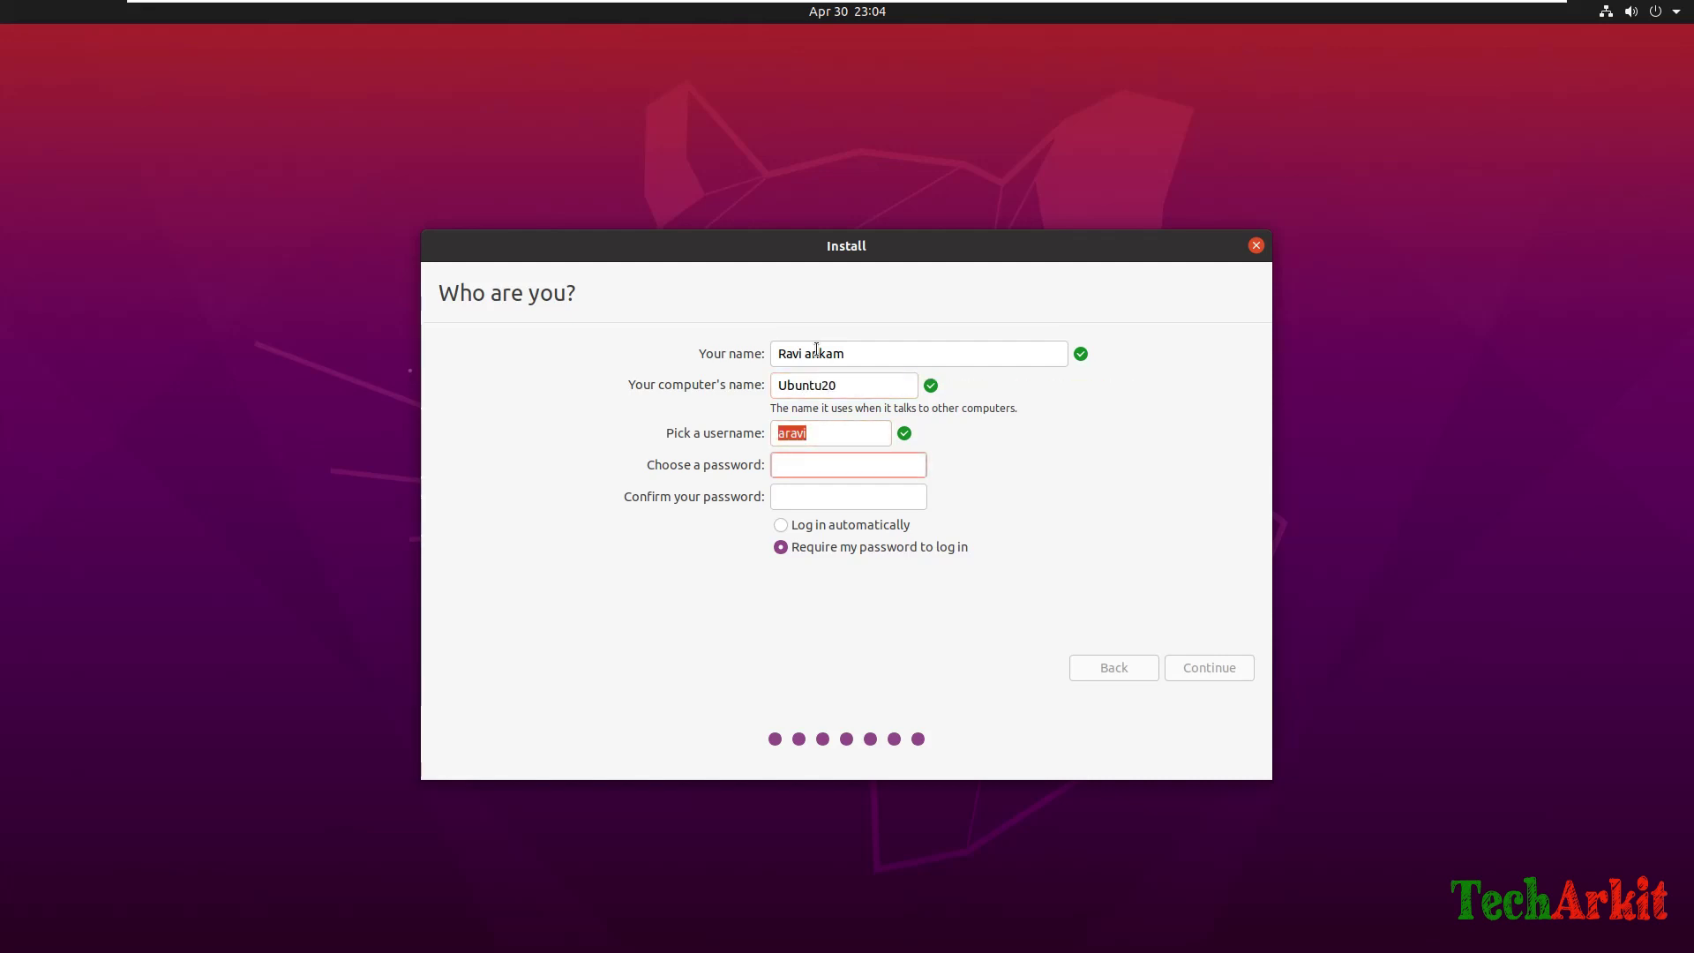
type("123456")
key("Tab")
type("12")
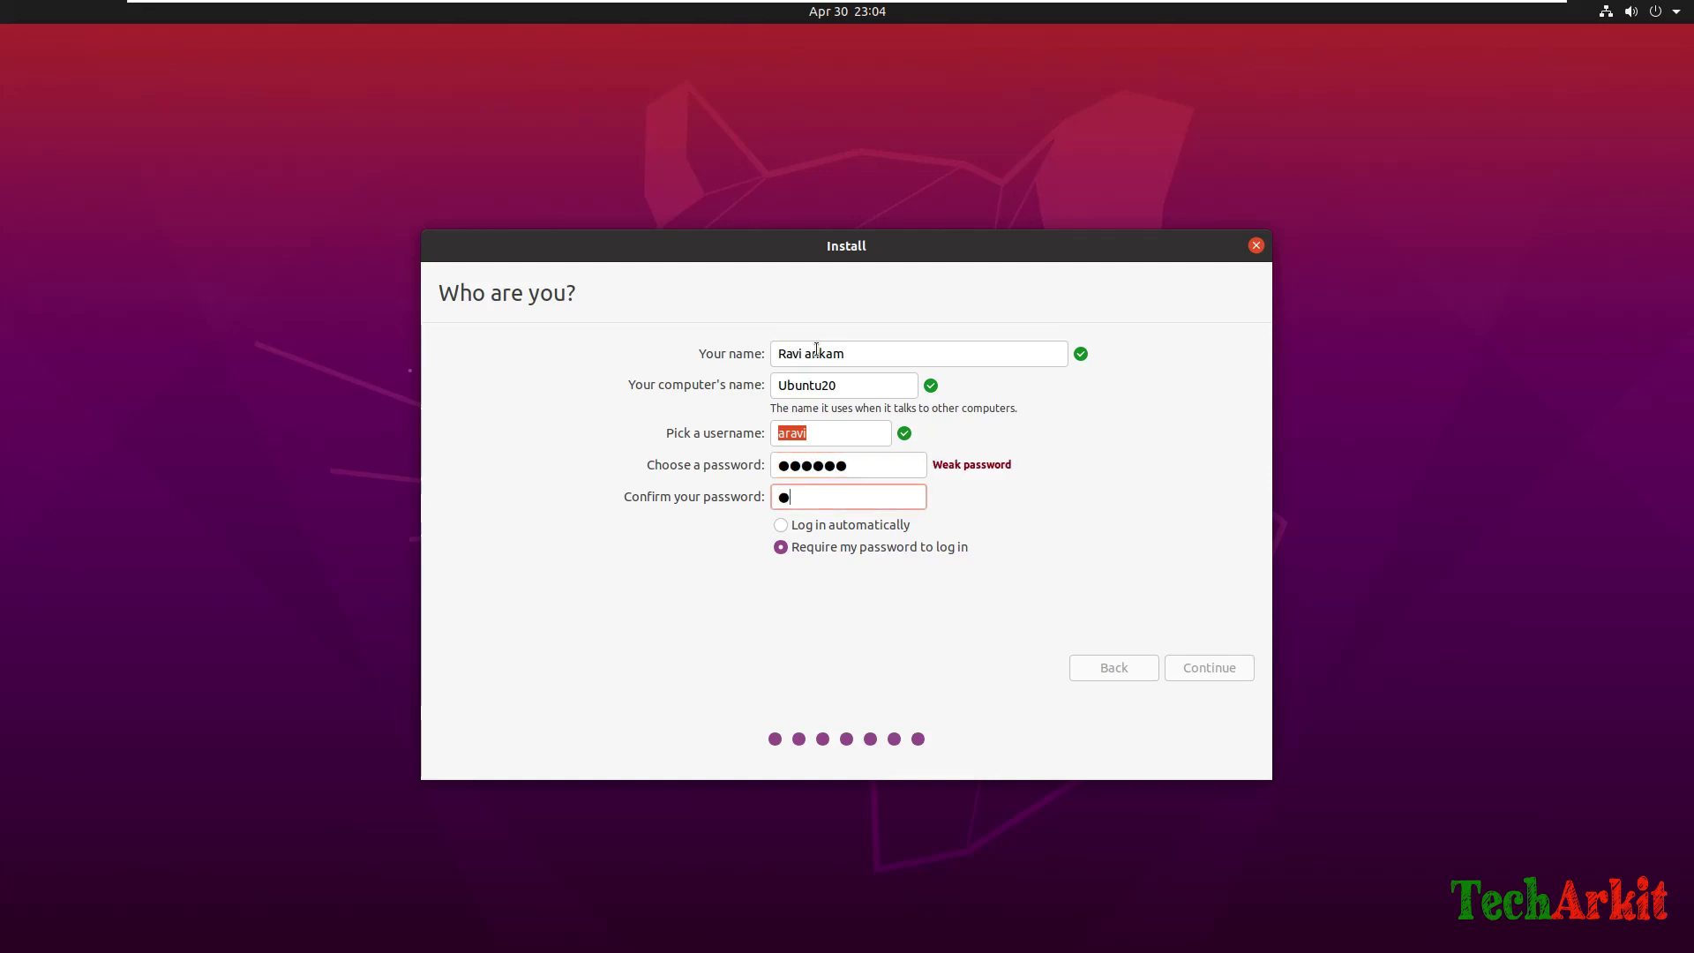
type("3456")
left_click(1205, 667)
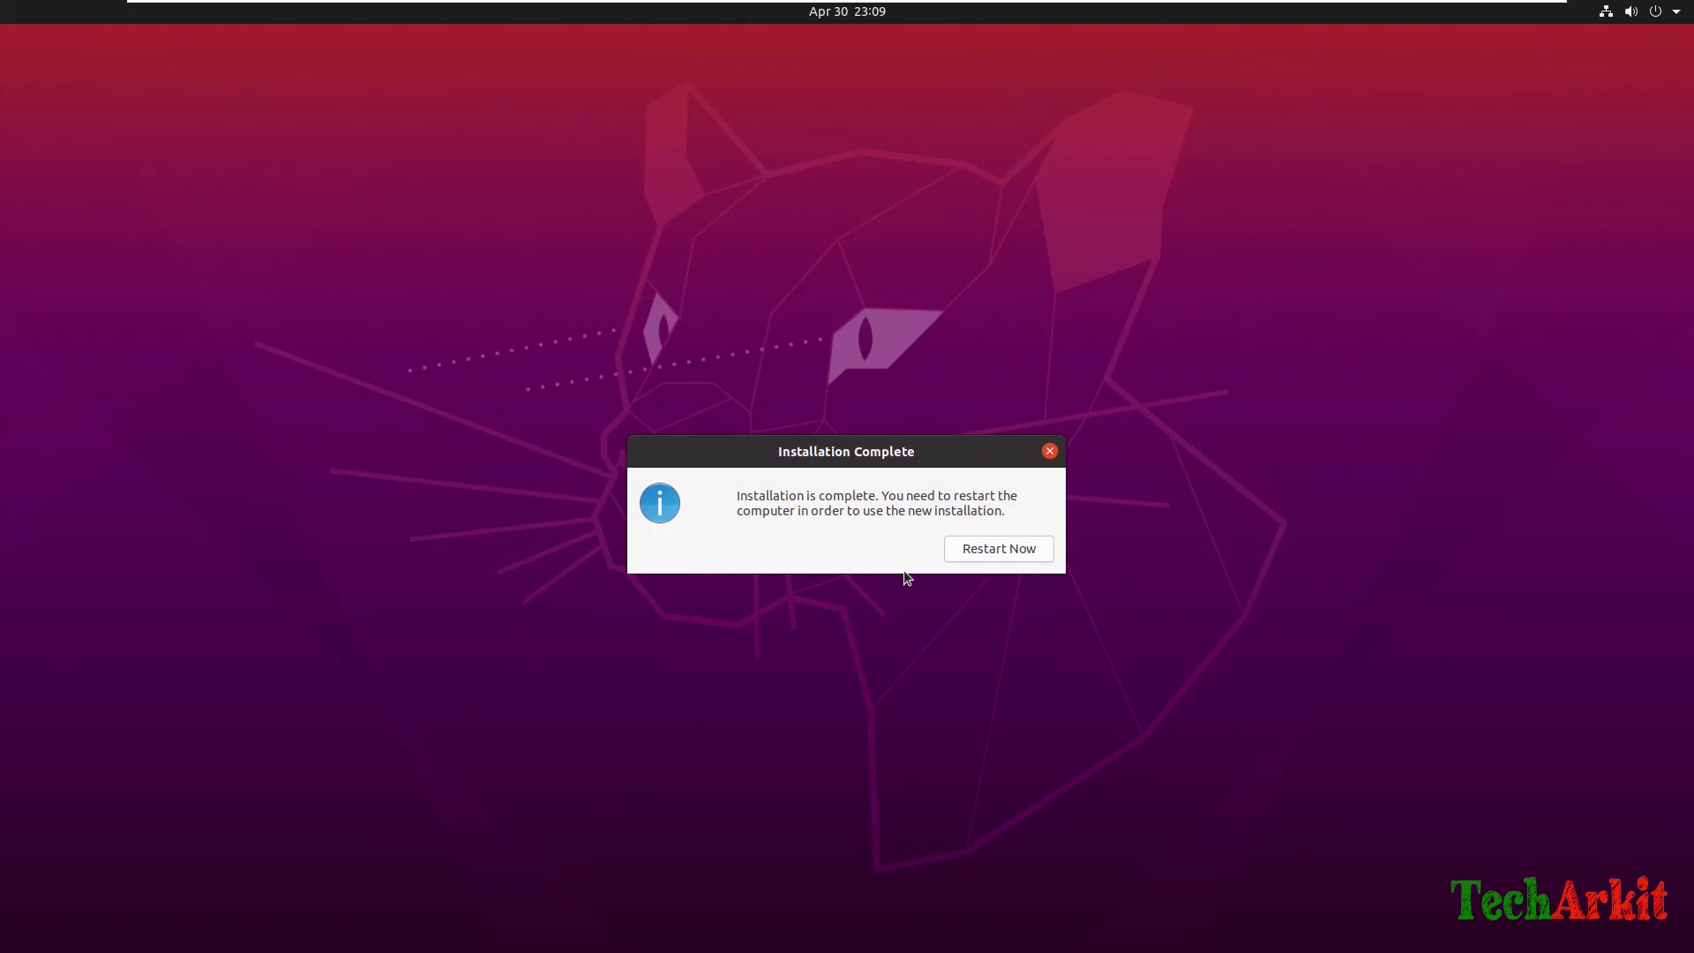
Restart into the newly installed Ubuntu once installation completes.
left_click(993, 554)
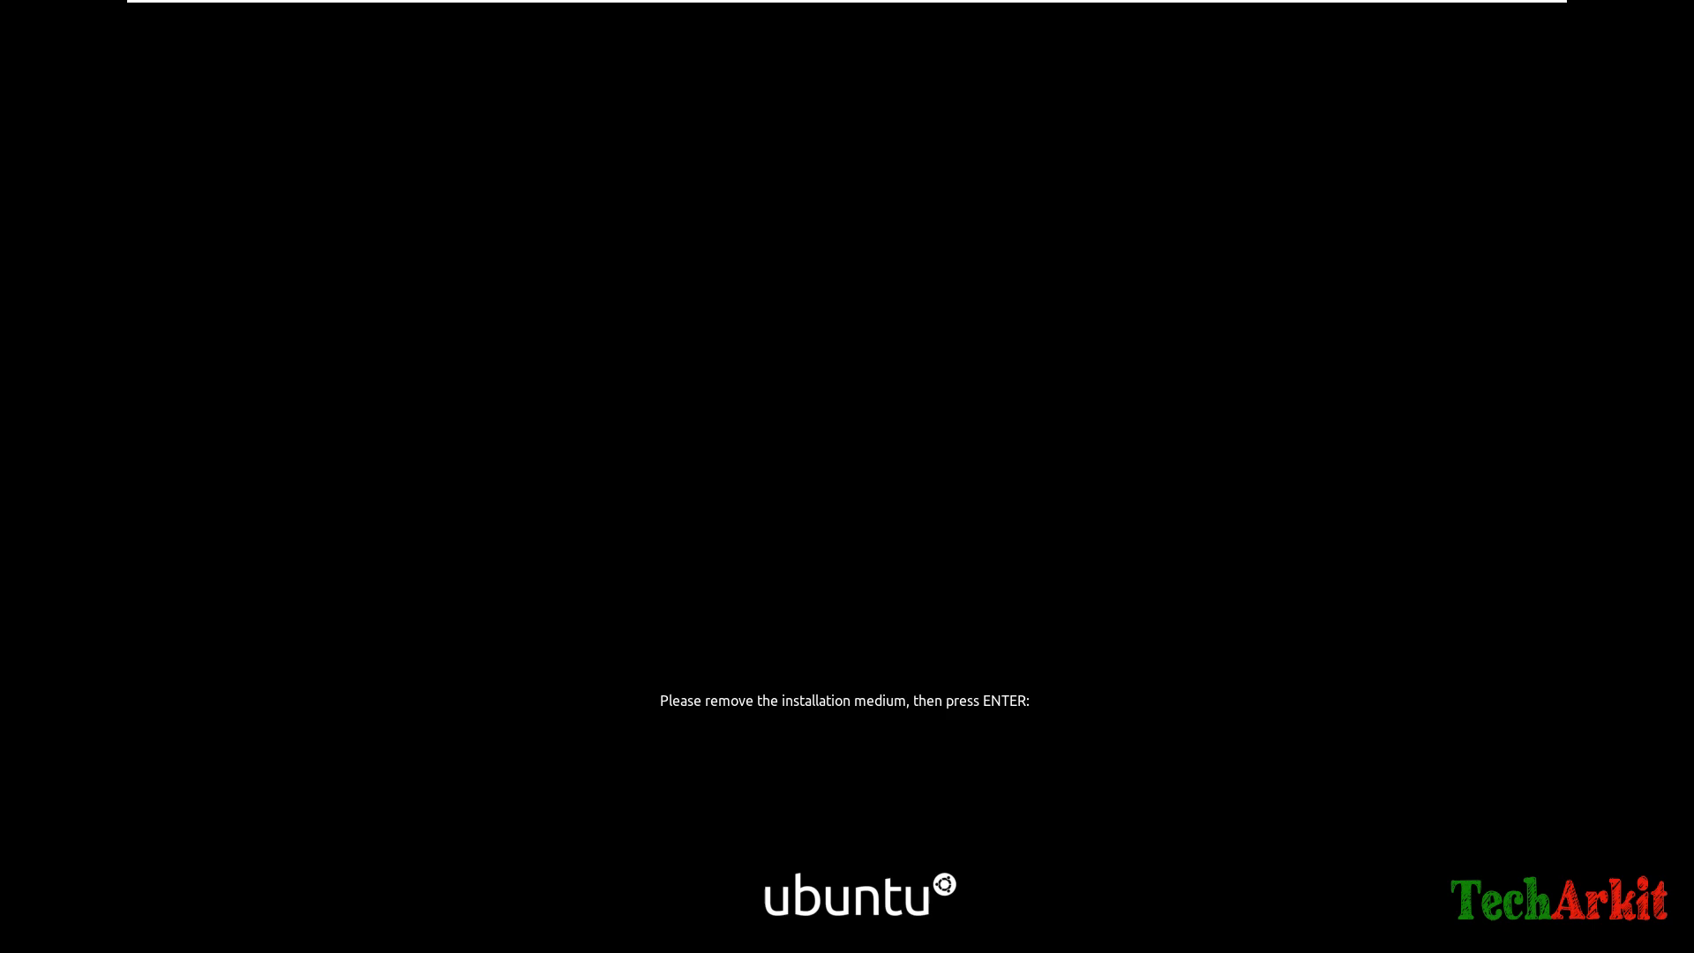
Switch the Ubuntu20 VM's CD/DVD (SATA) from the ISO to a connected physical drive, then resume the reboot.
mouse_move(1147, 8)
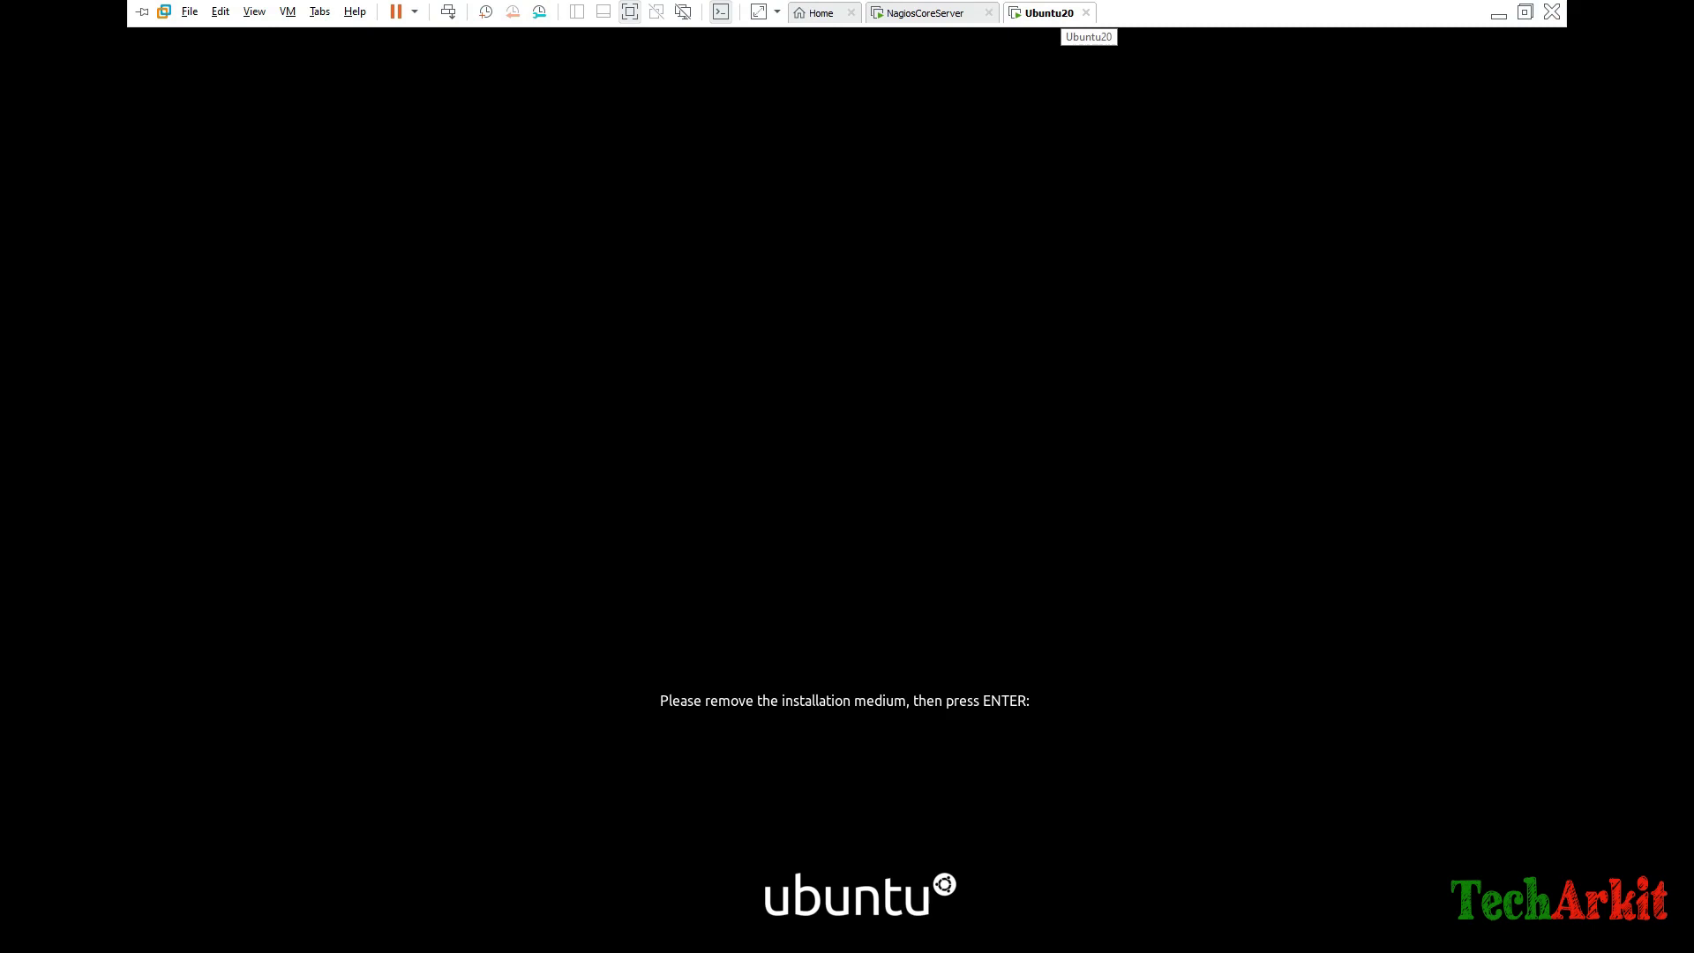
right_click(1046, 9)
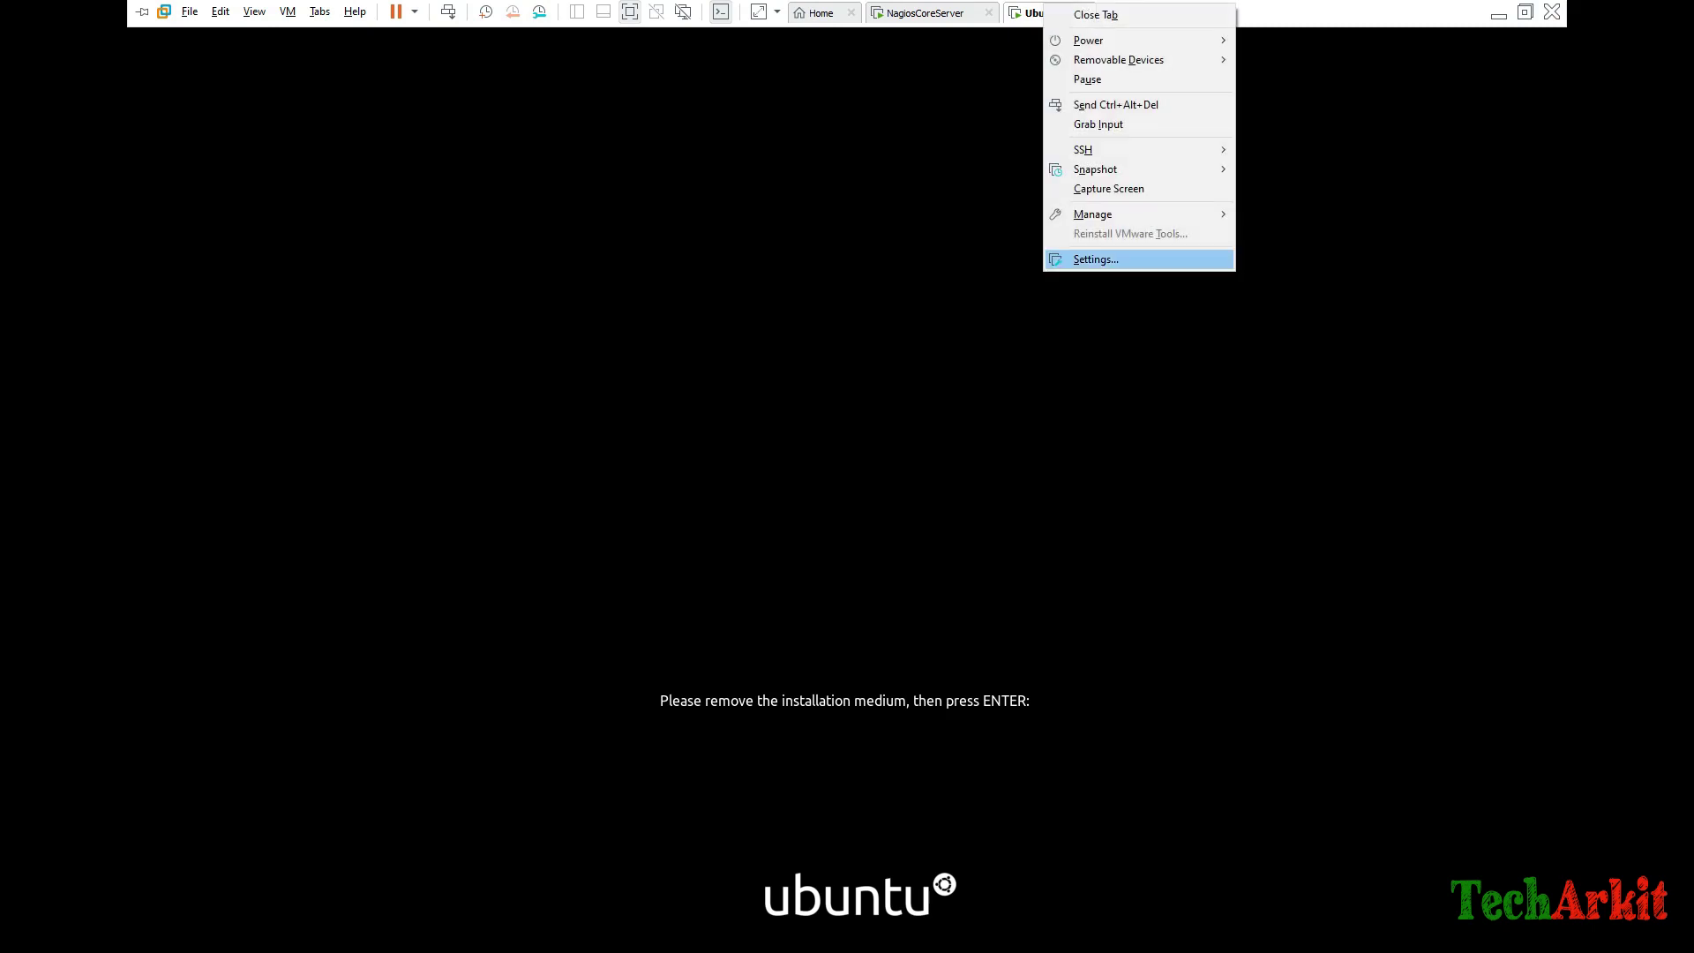
left_click(1094, 259)
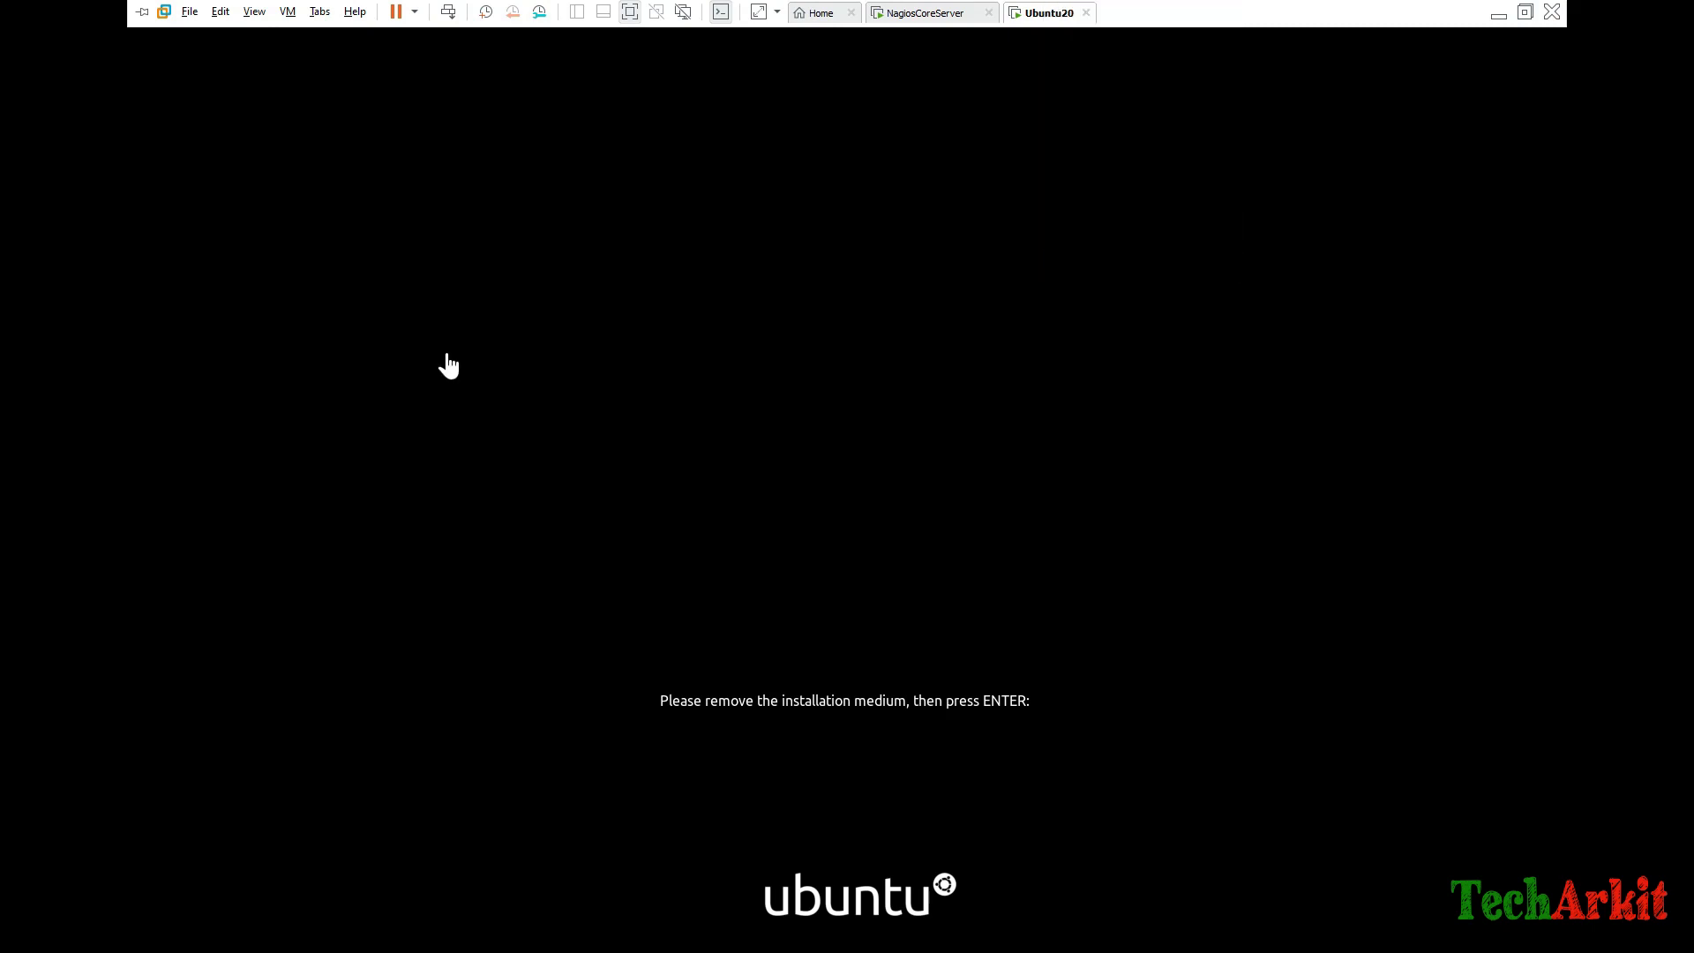
left_click(609, 309)
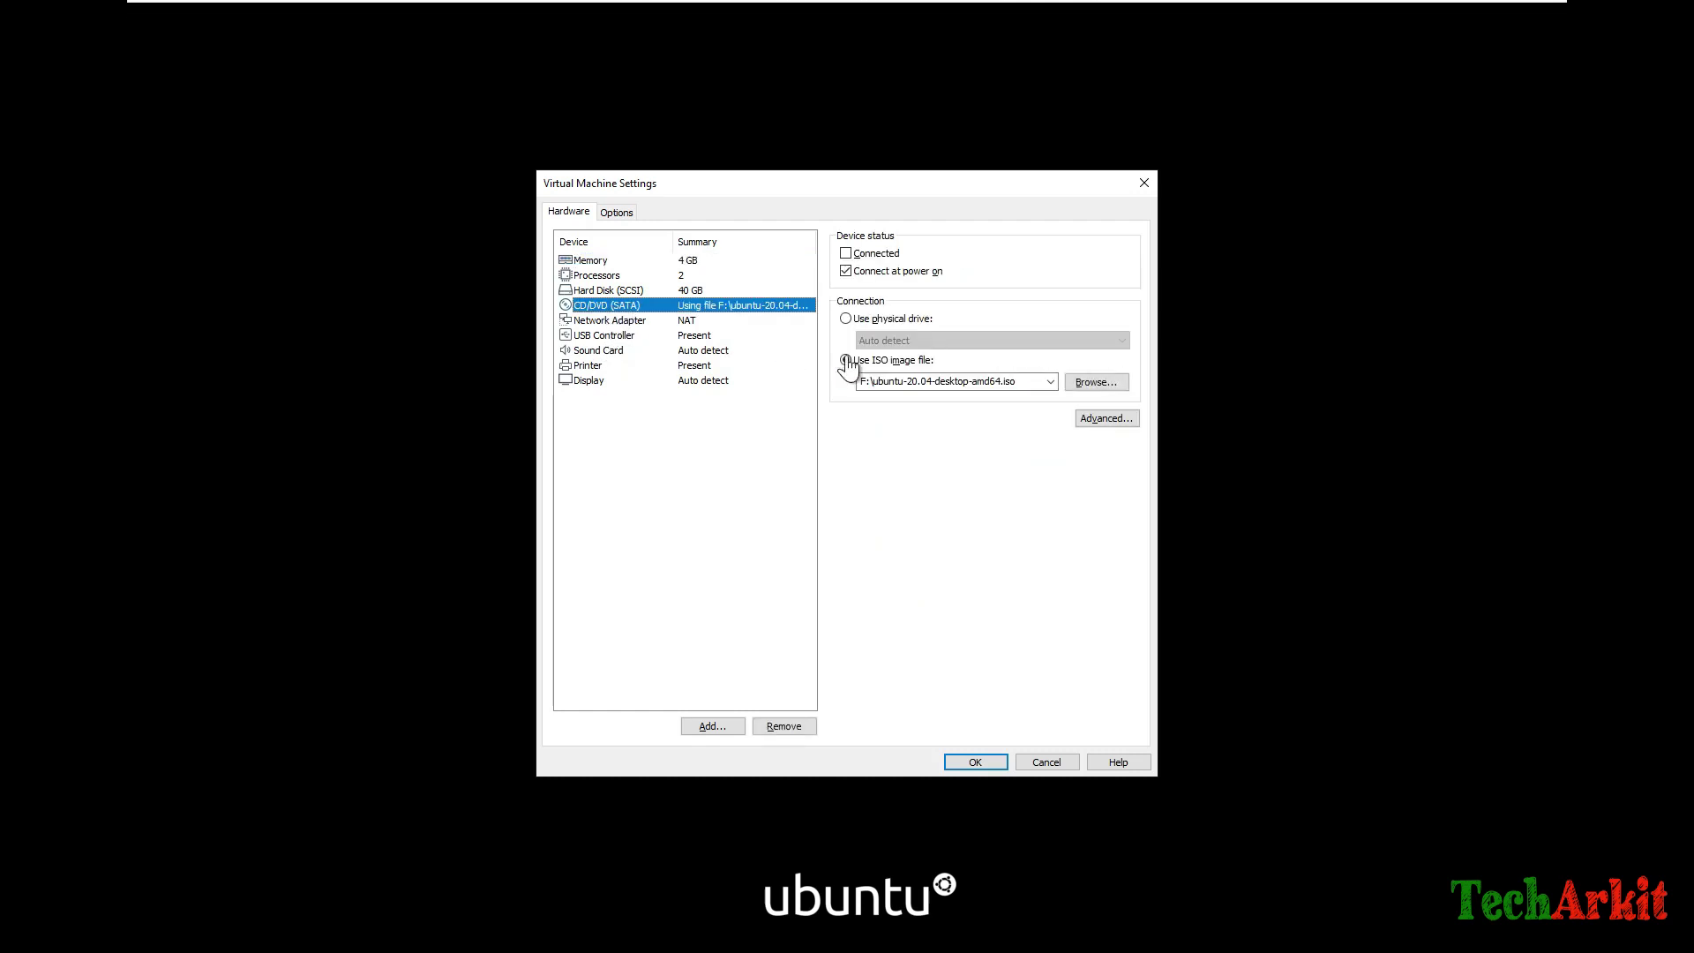
left_click(856, 324)
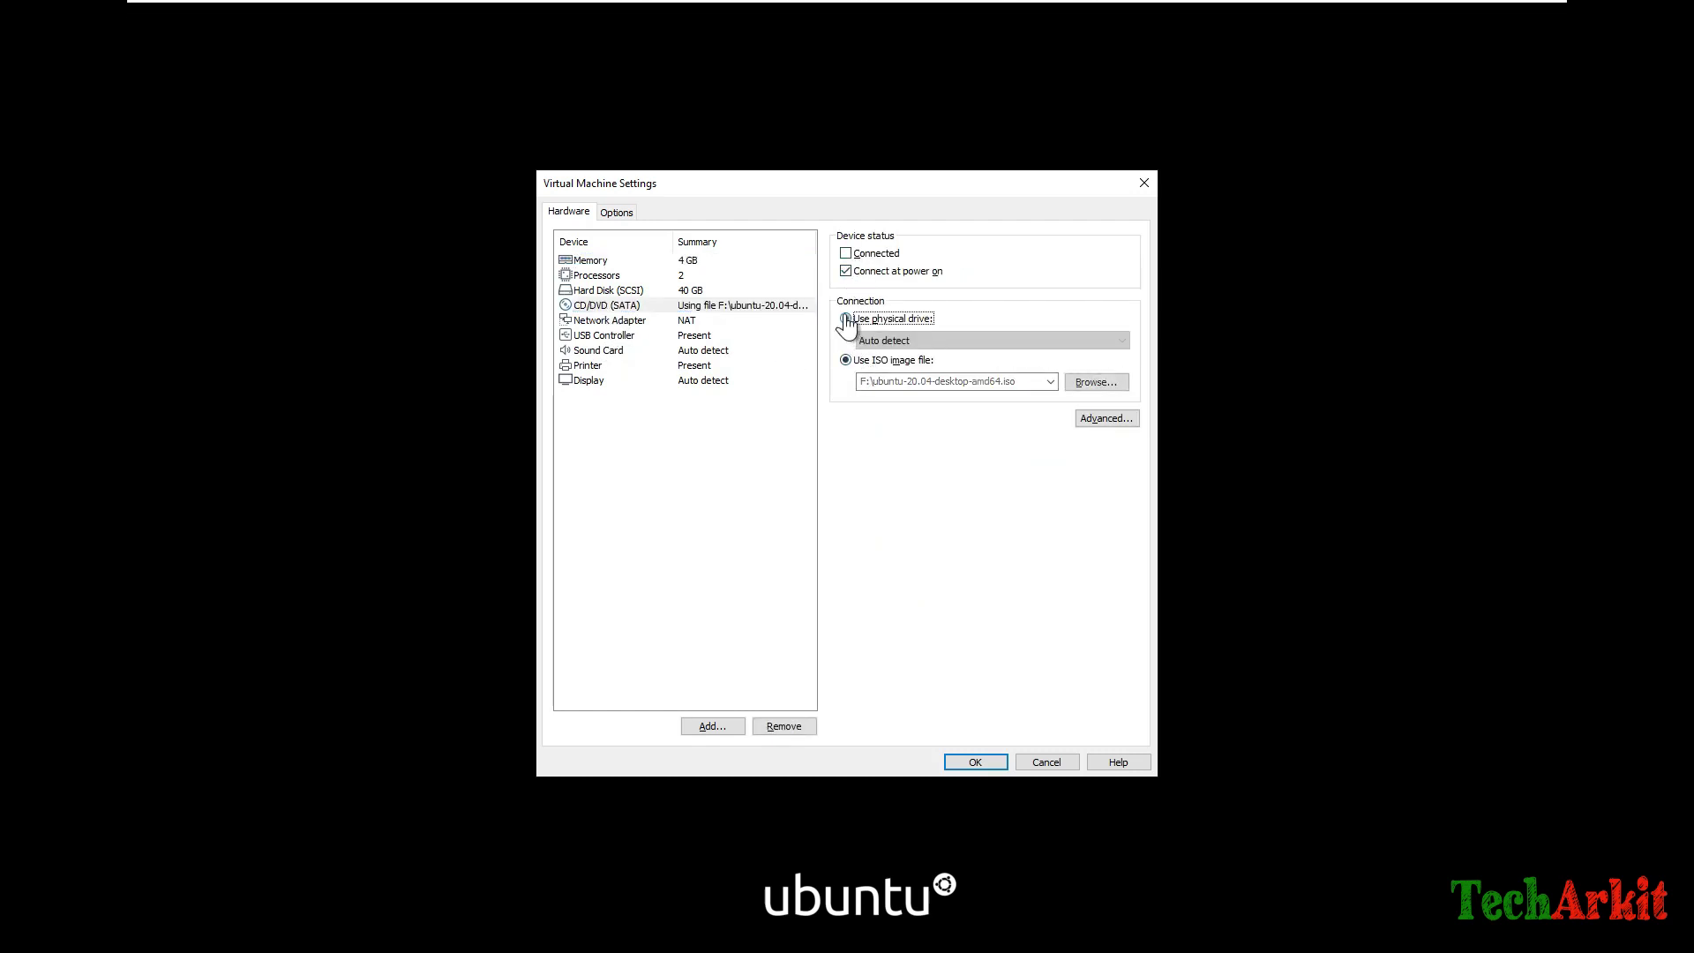
left_click(846, 254)
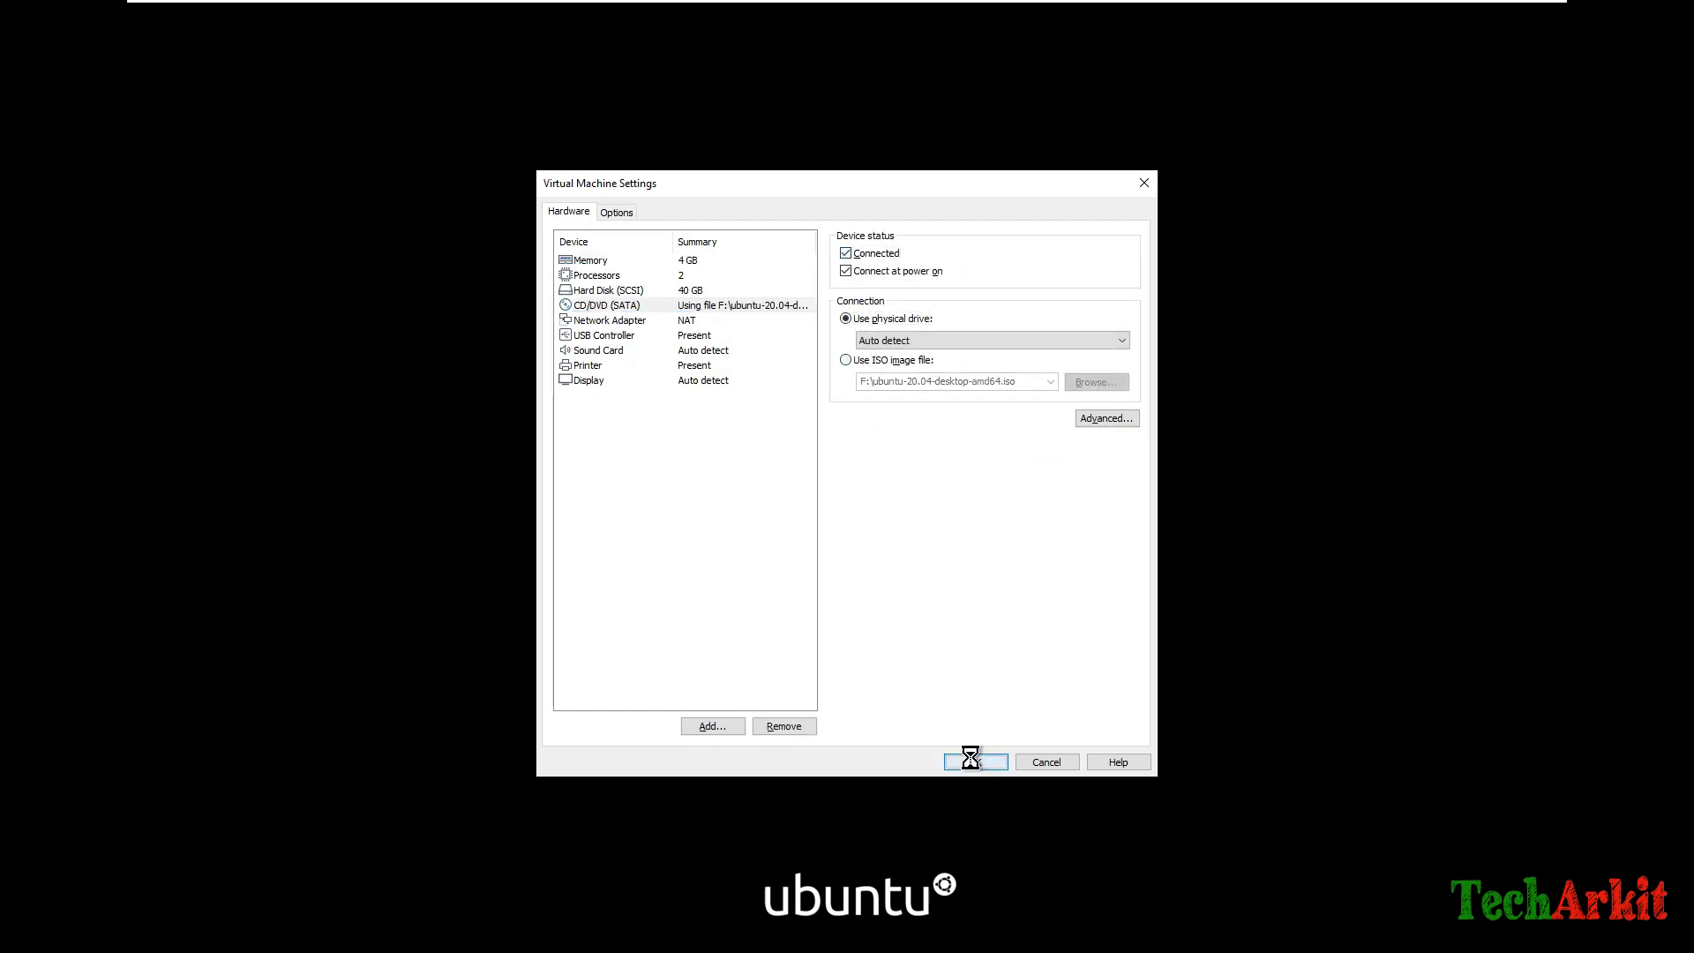
left_click(968, 756)
left_click(712, 432)
key("Return")
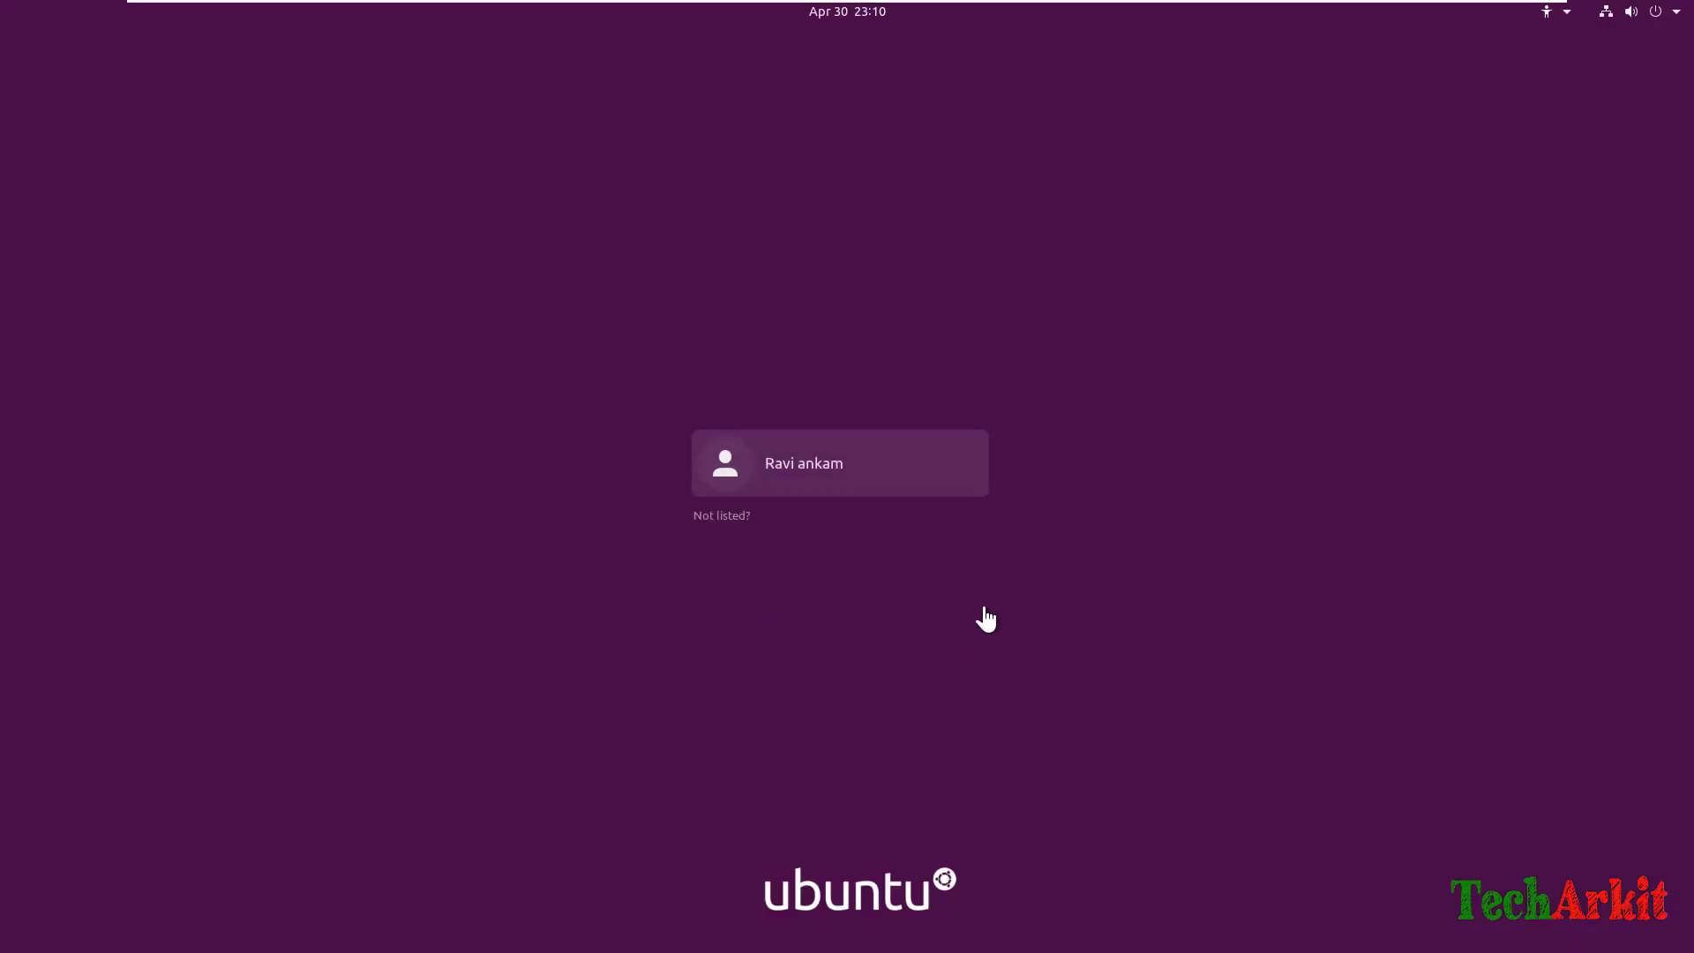
Log in to the new user account on the Ubuntu login screen with the account password.
left_click(798, 478)
type("••••••")
key("Return")
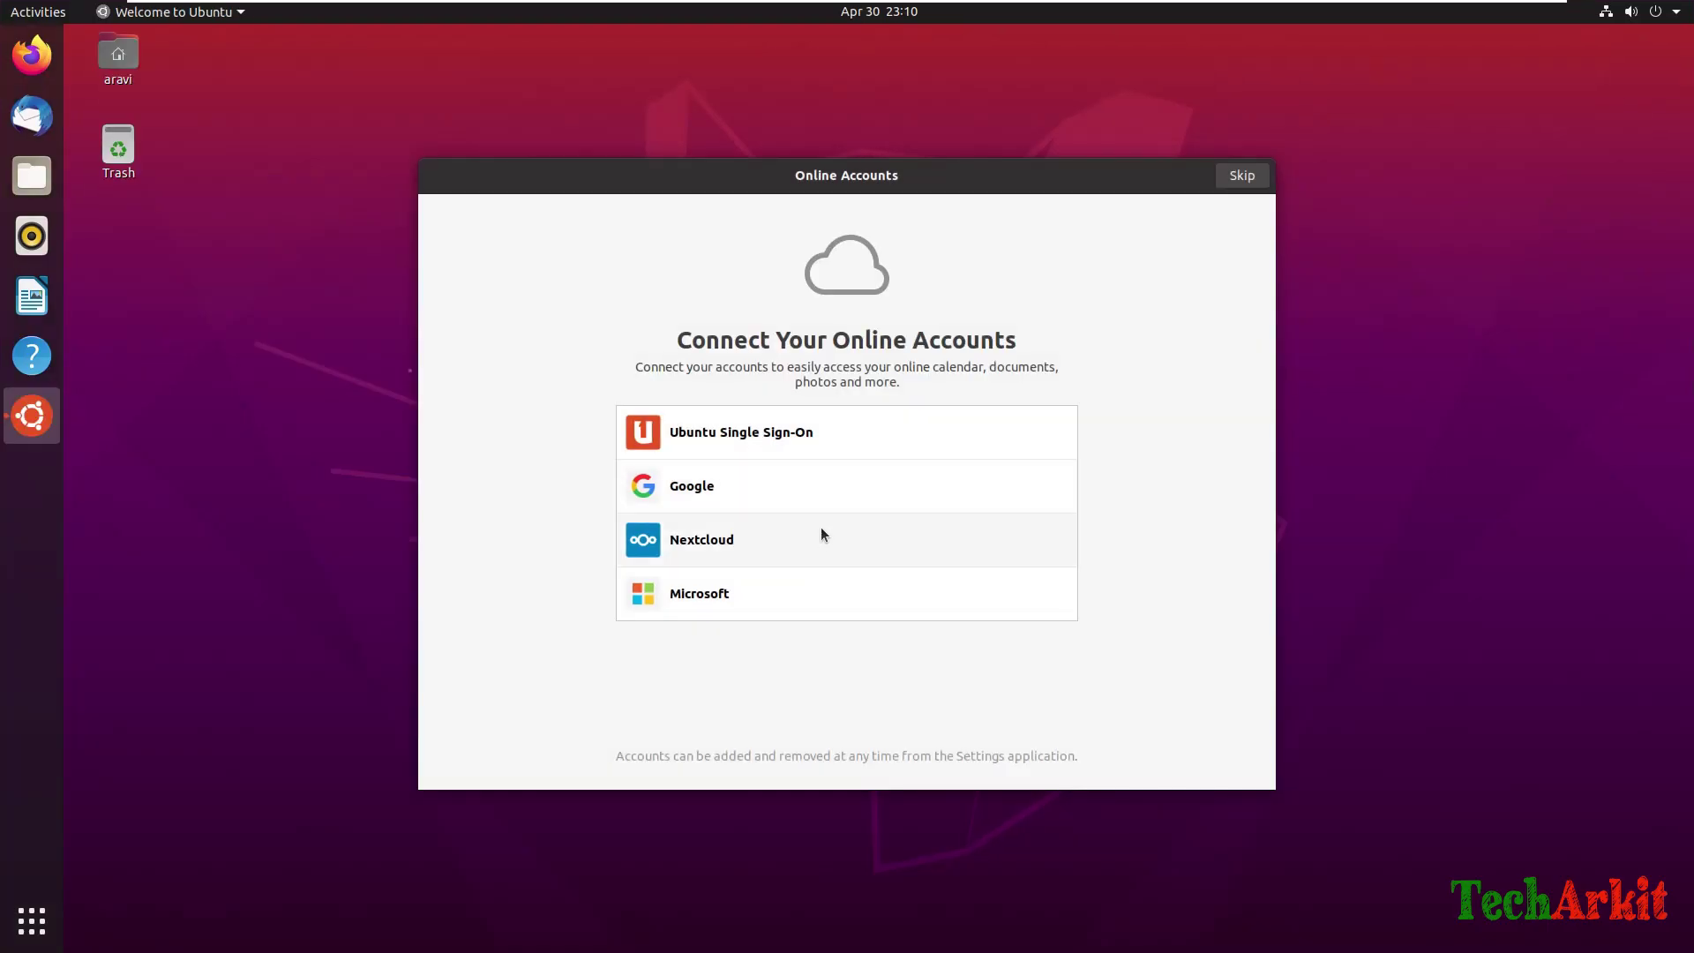
Skip Online Accounts and Livepatch, choose 'No, don't send system info', and finish the welcome setup.
left_click(1259, 179)
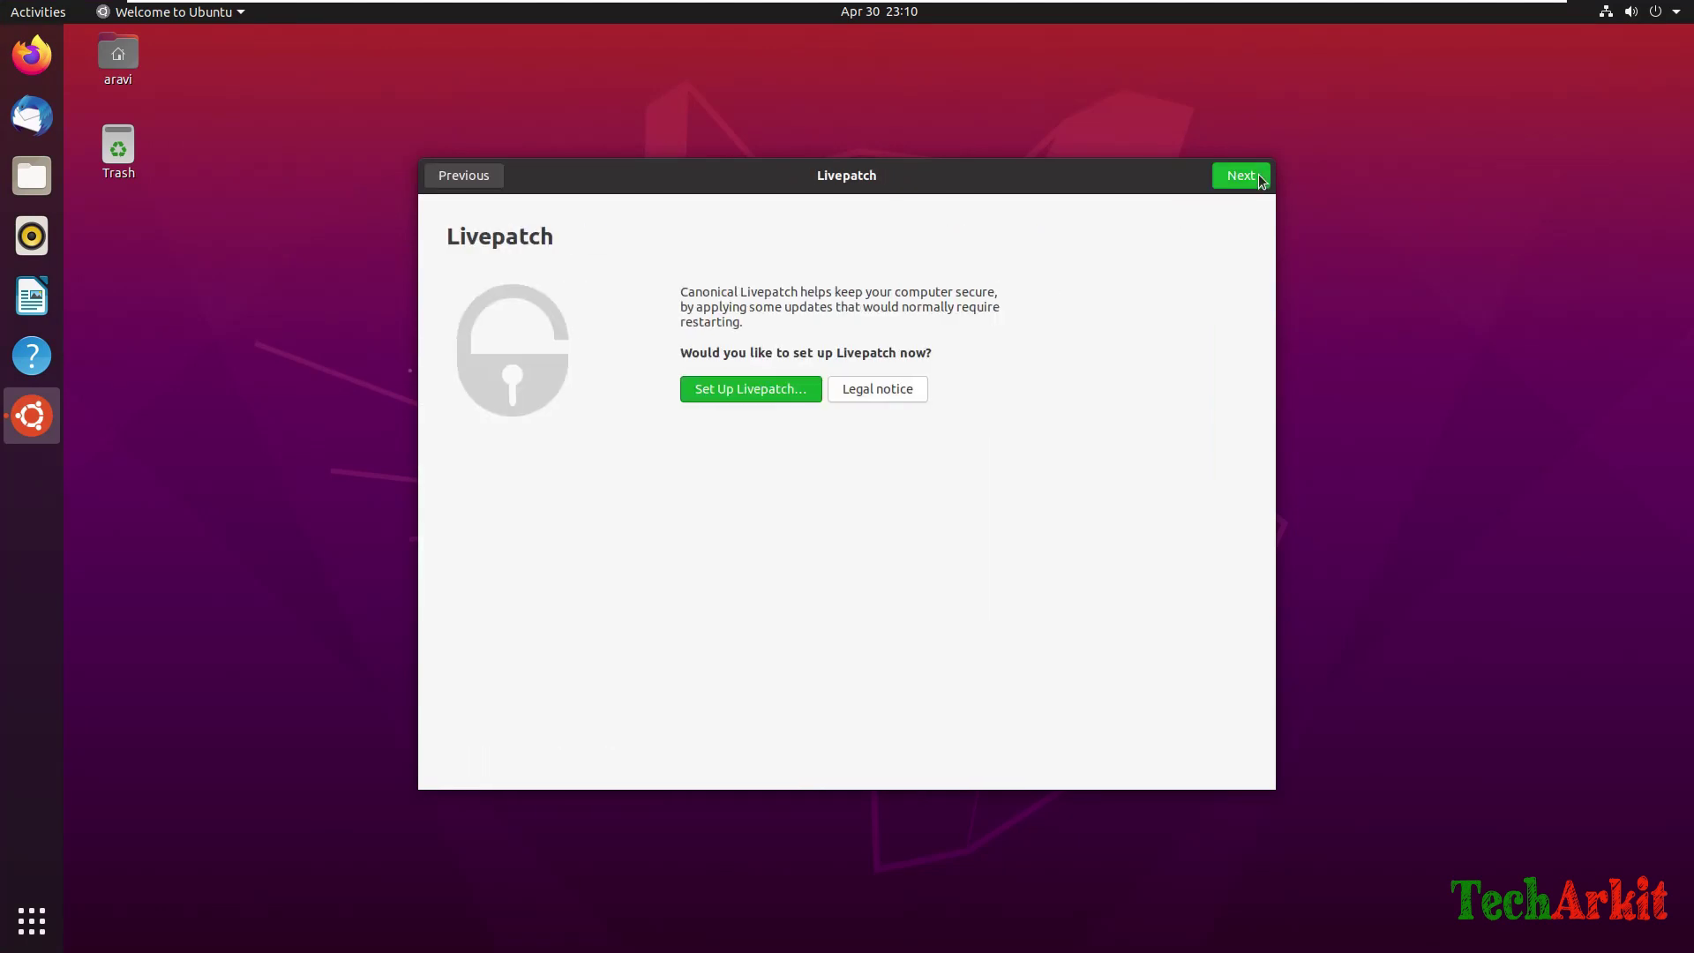
left_click(1241, 176)
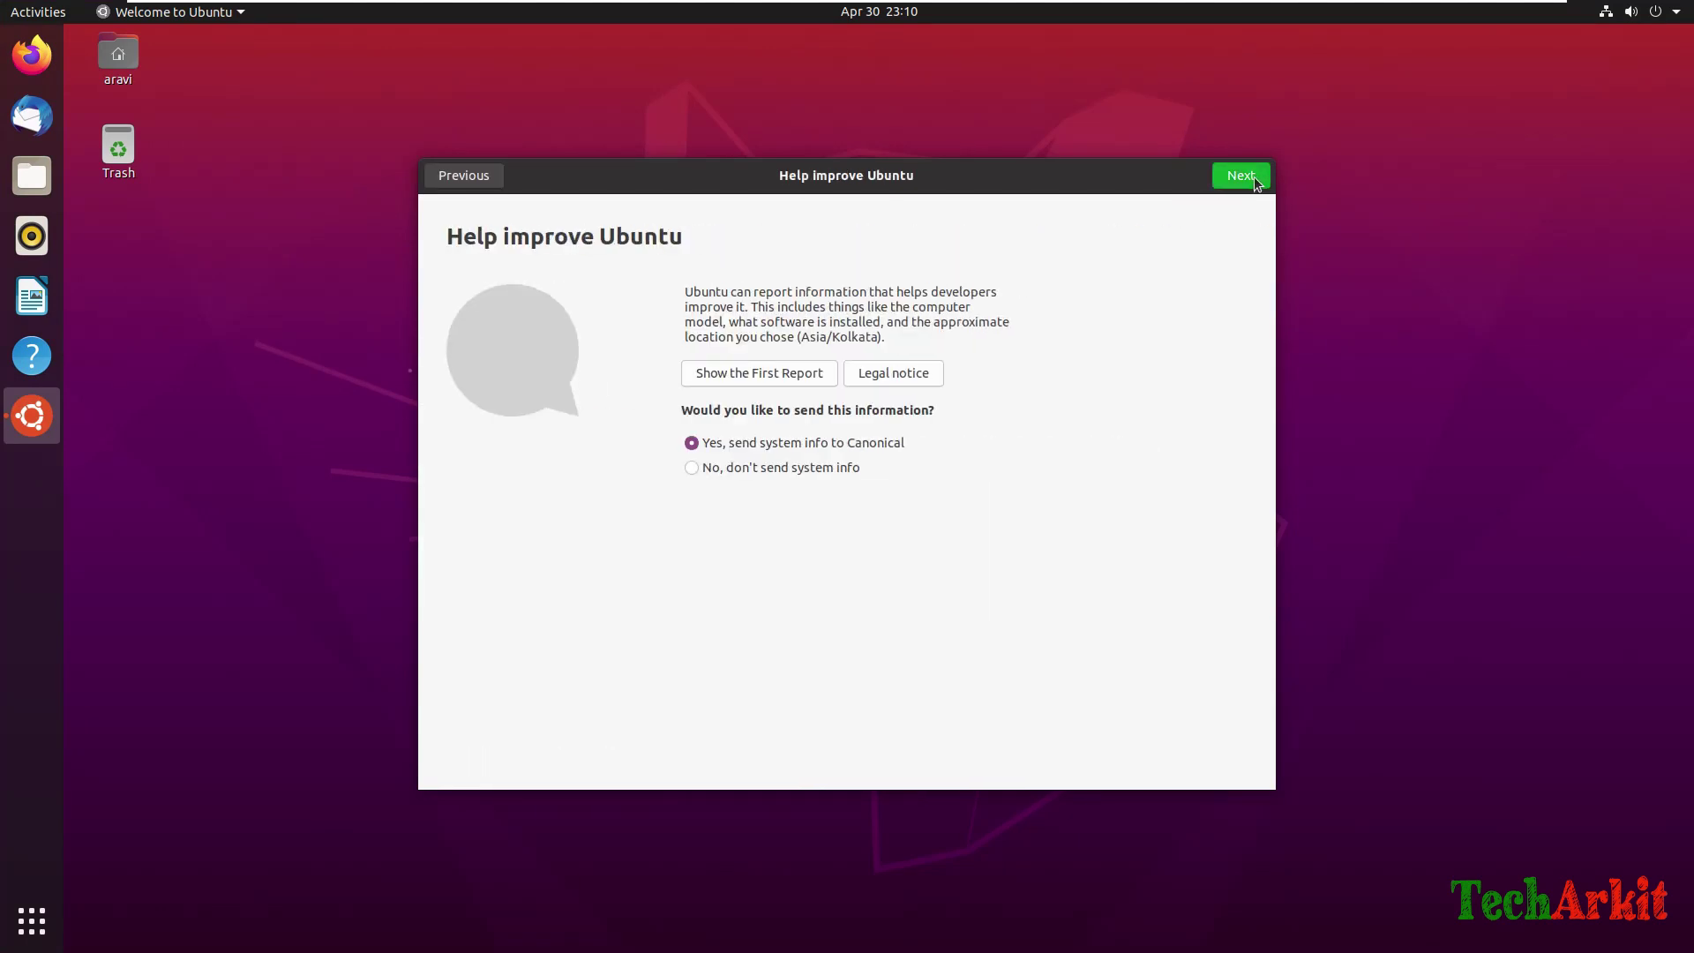
left_click(692, 468)
left_click(1241, 179)
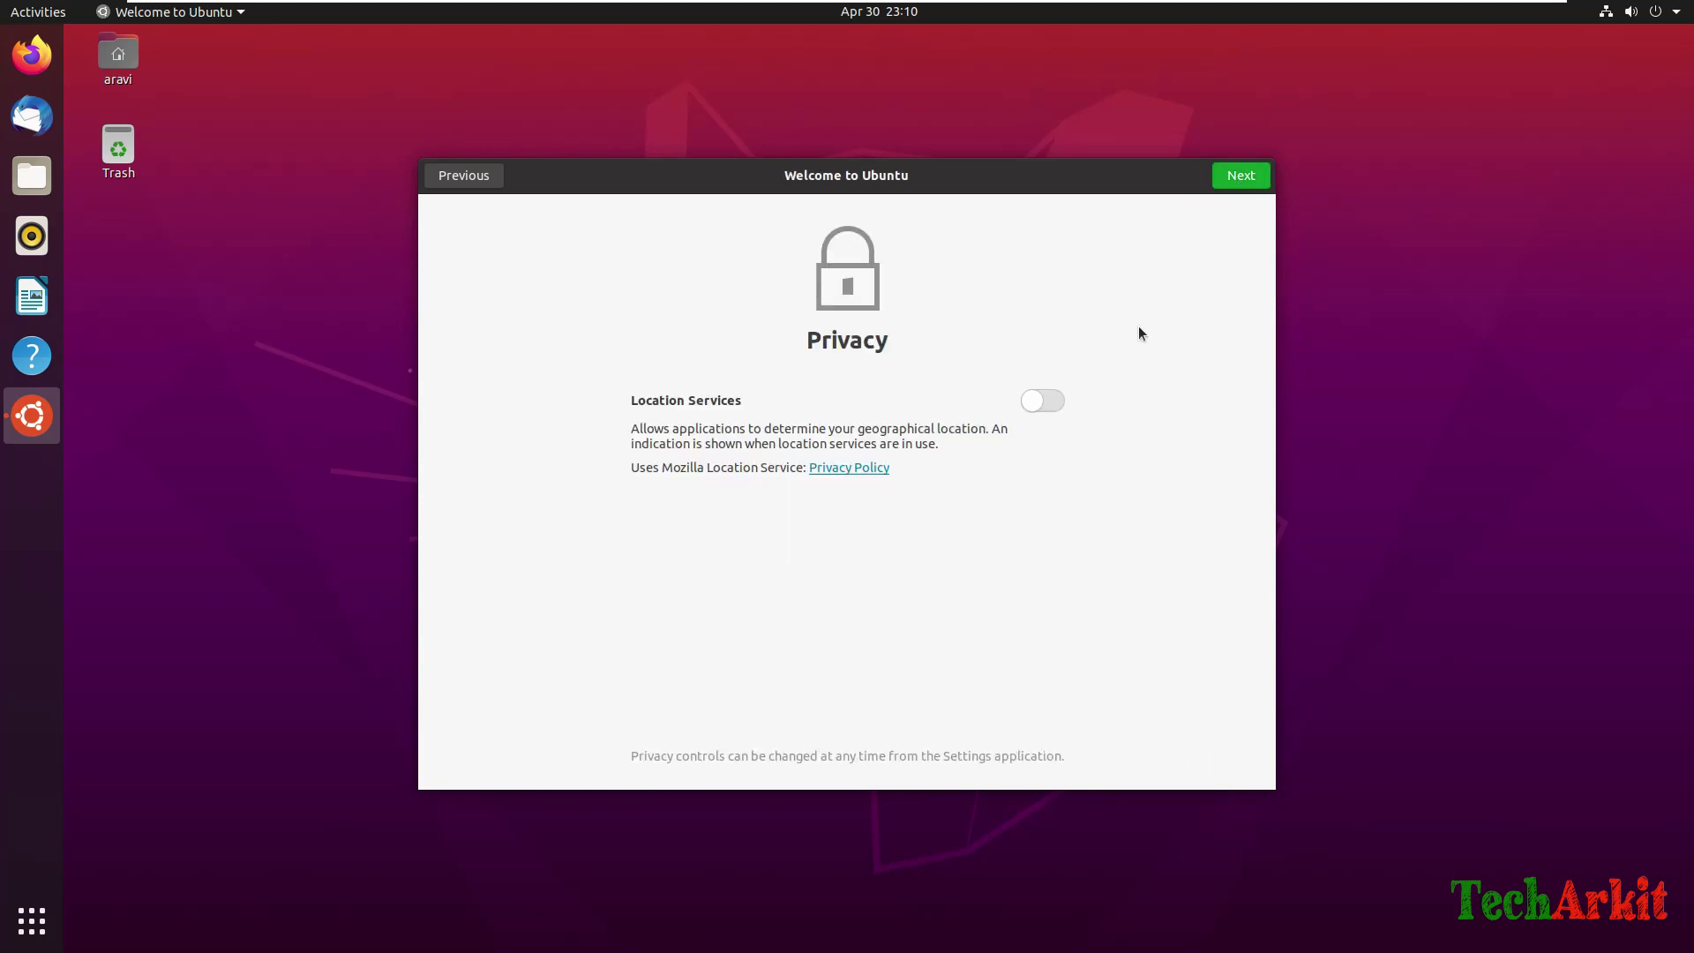
left_click(1245, 181)
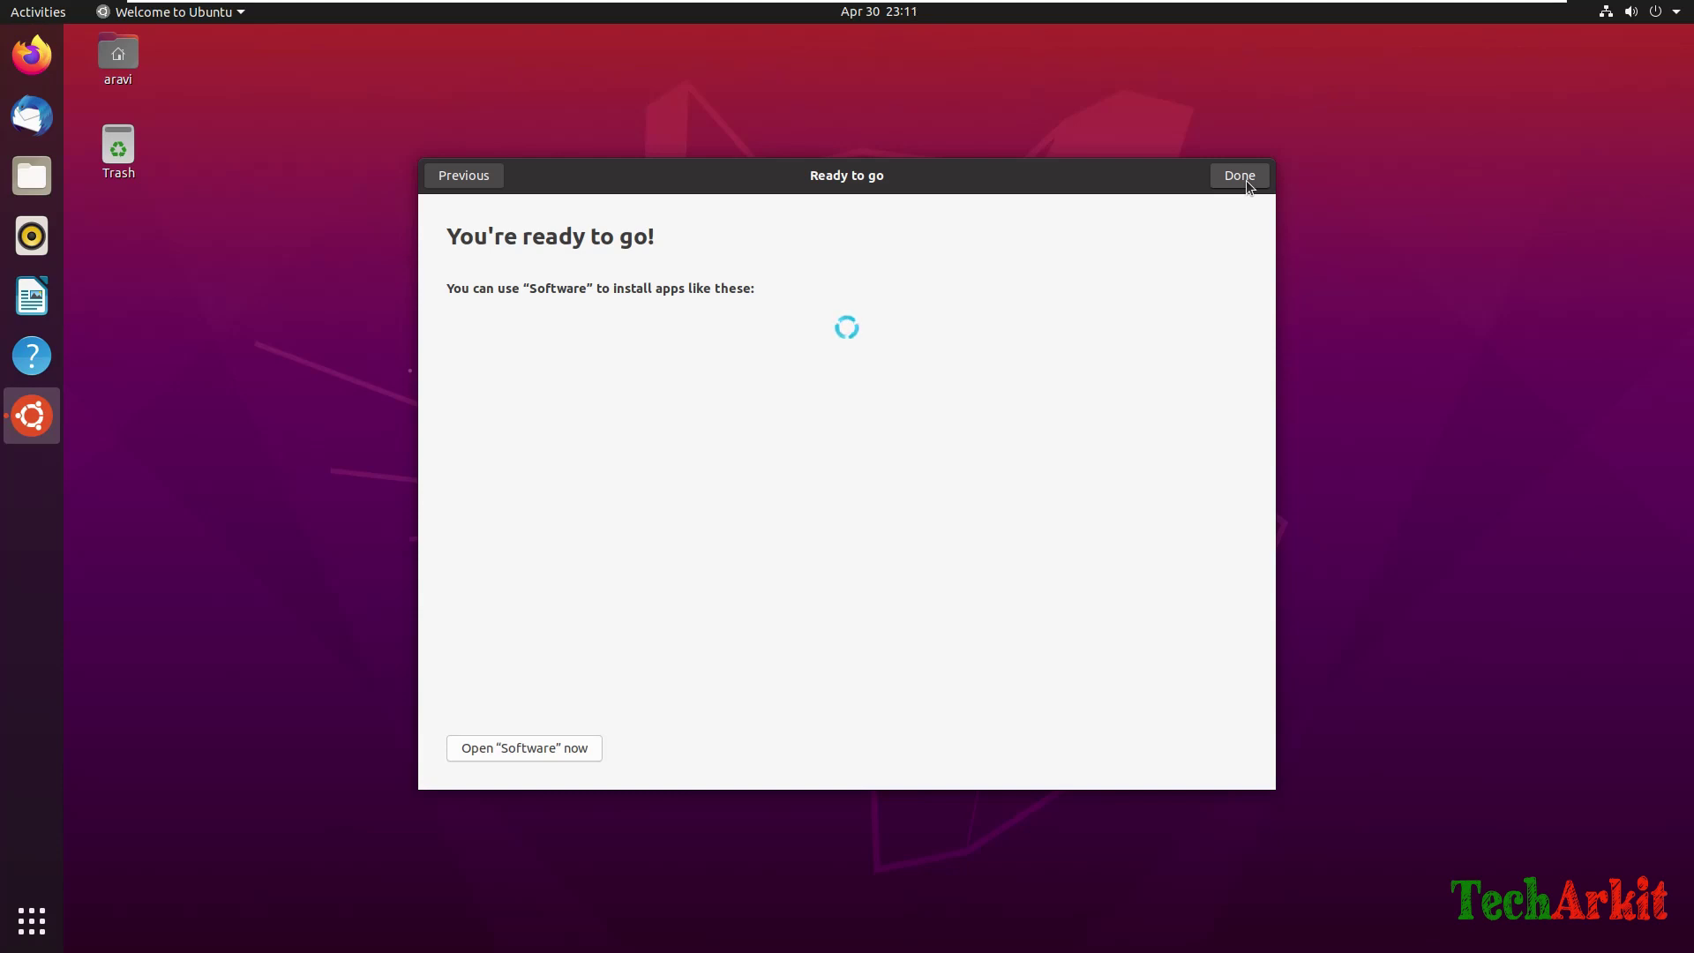
left_click(1241, 176)
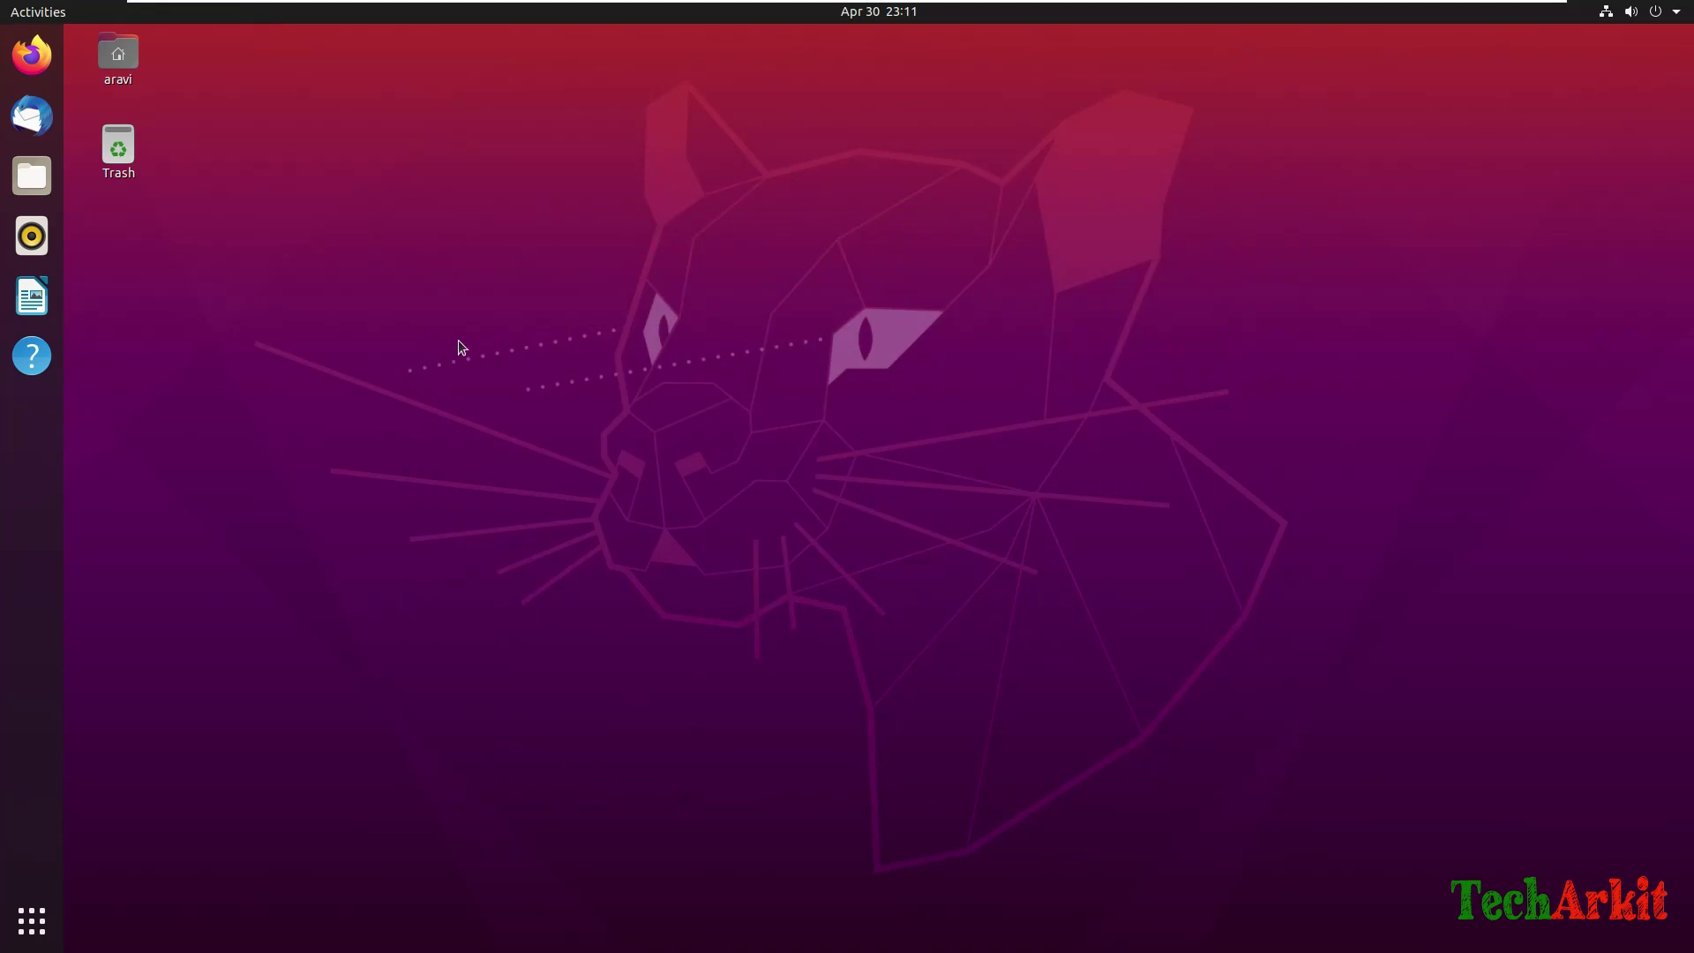
Launch Terminal by searching 'terminal' in Show Applications and enlarge its window across the desktop.
left_click(31, 920)
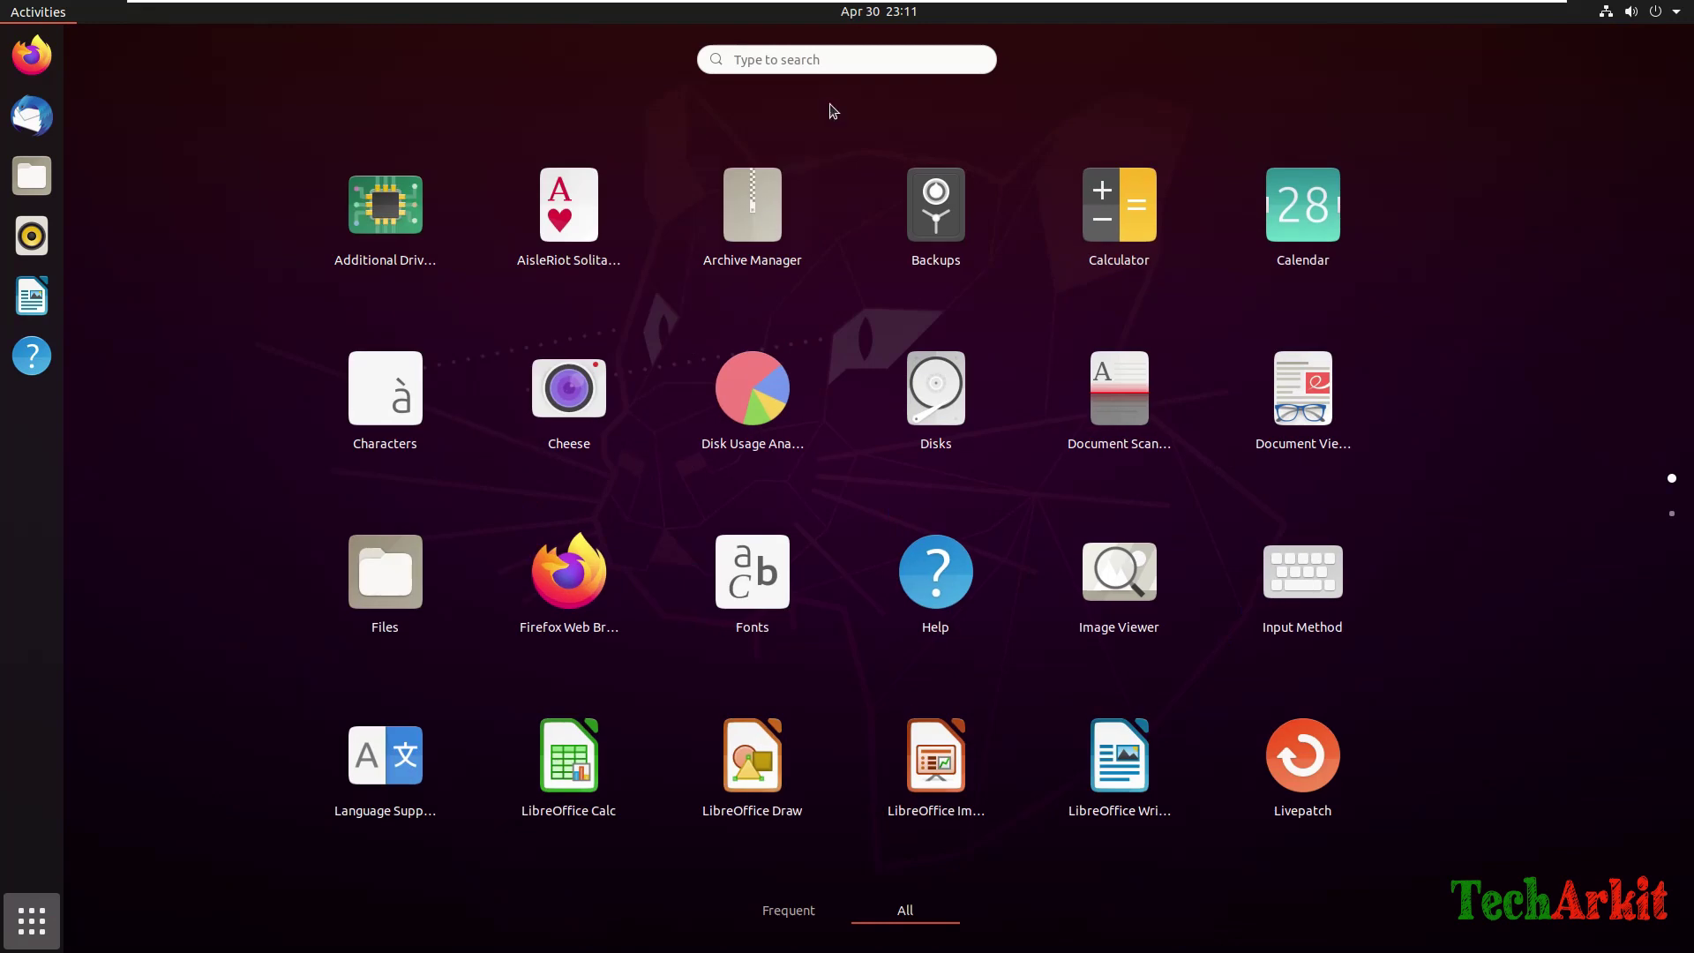
left_click(814, 60)
type("te")
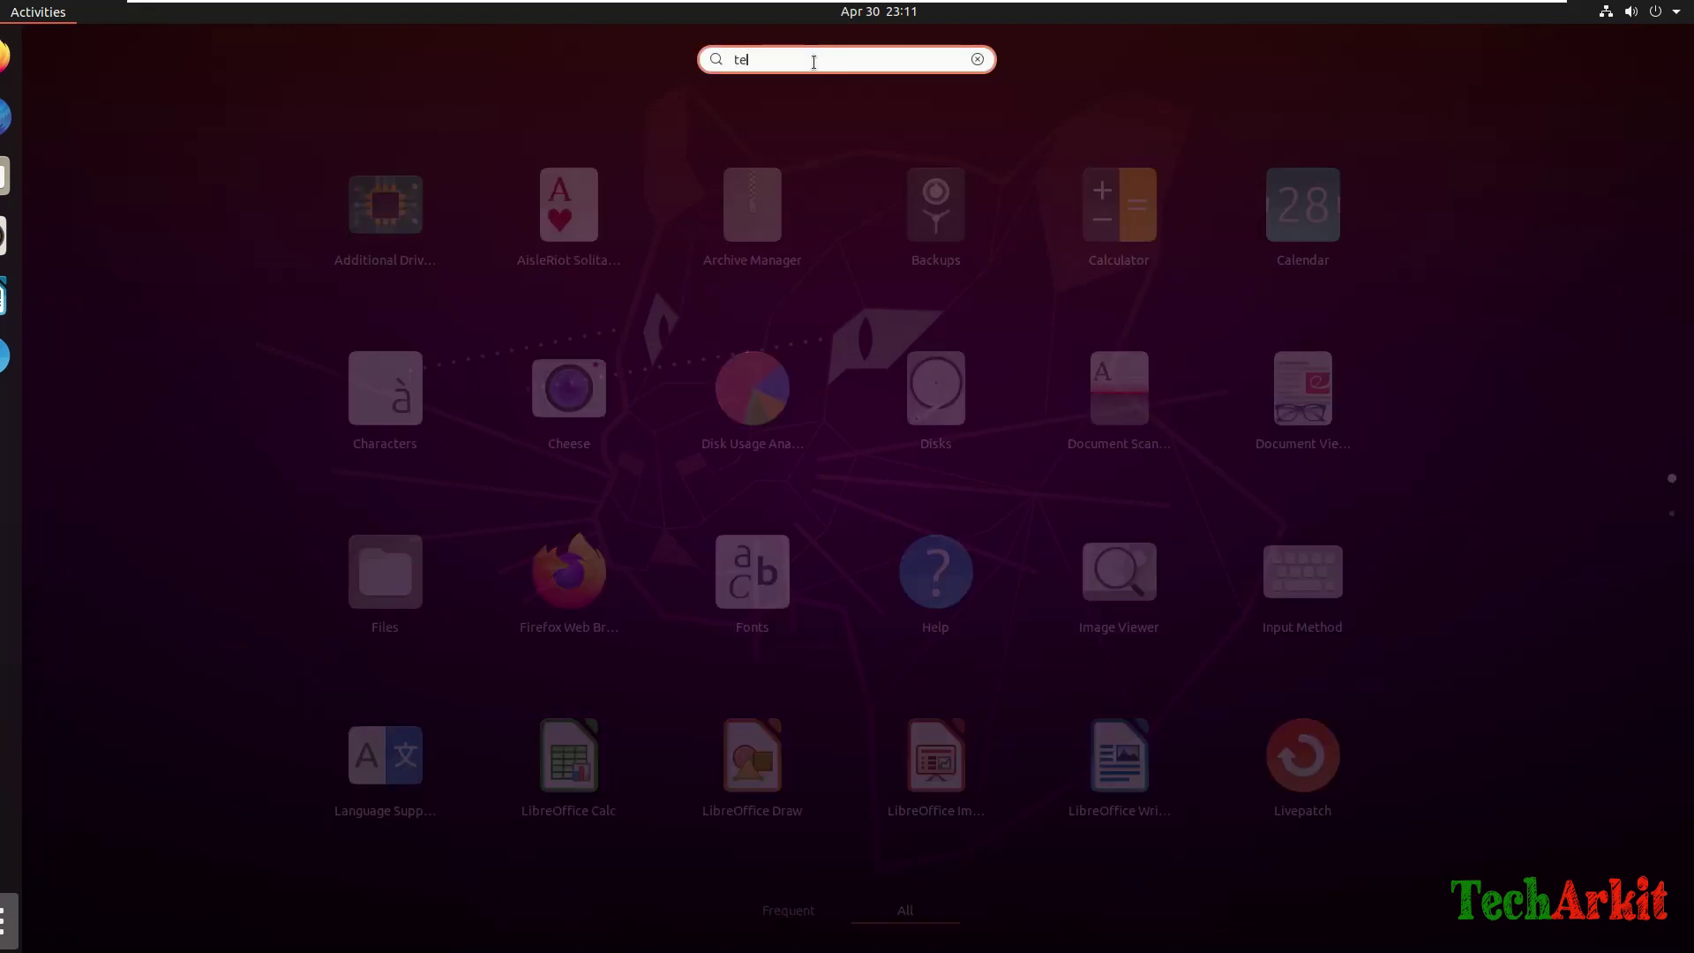
type("rminal")
key("Return")
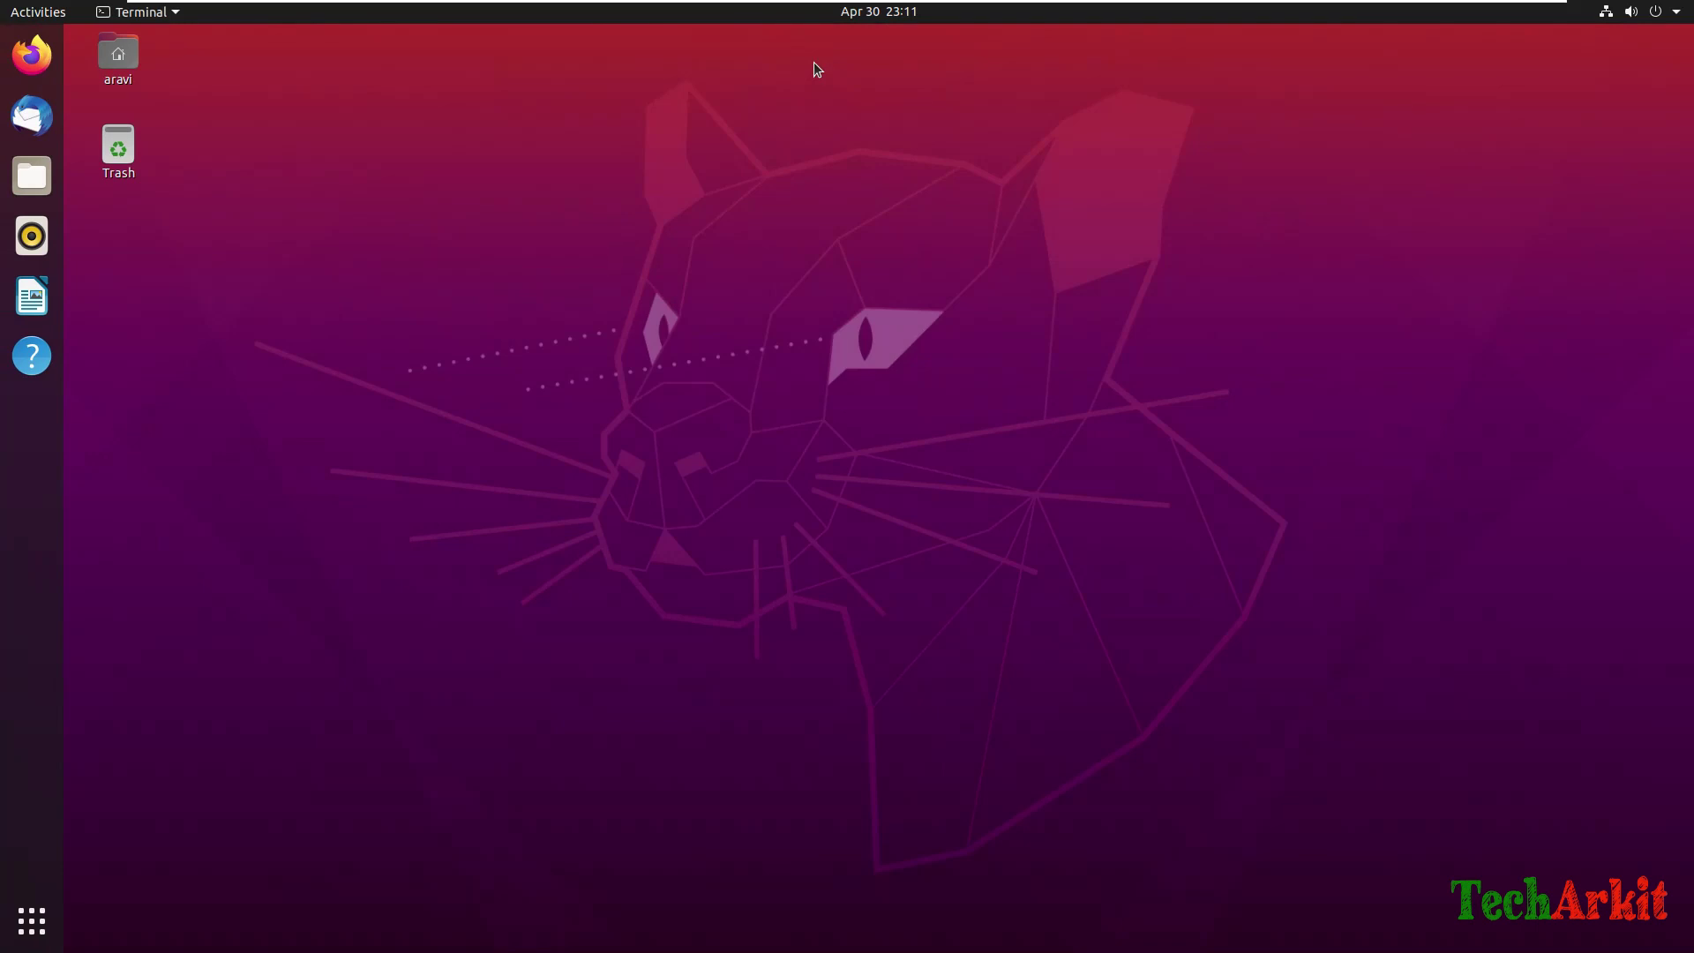
left_click_drag(870, 469, 1591, 677)
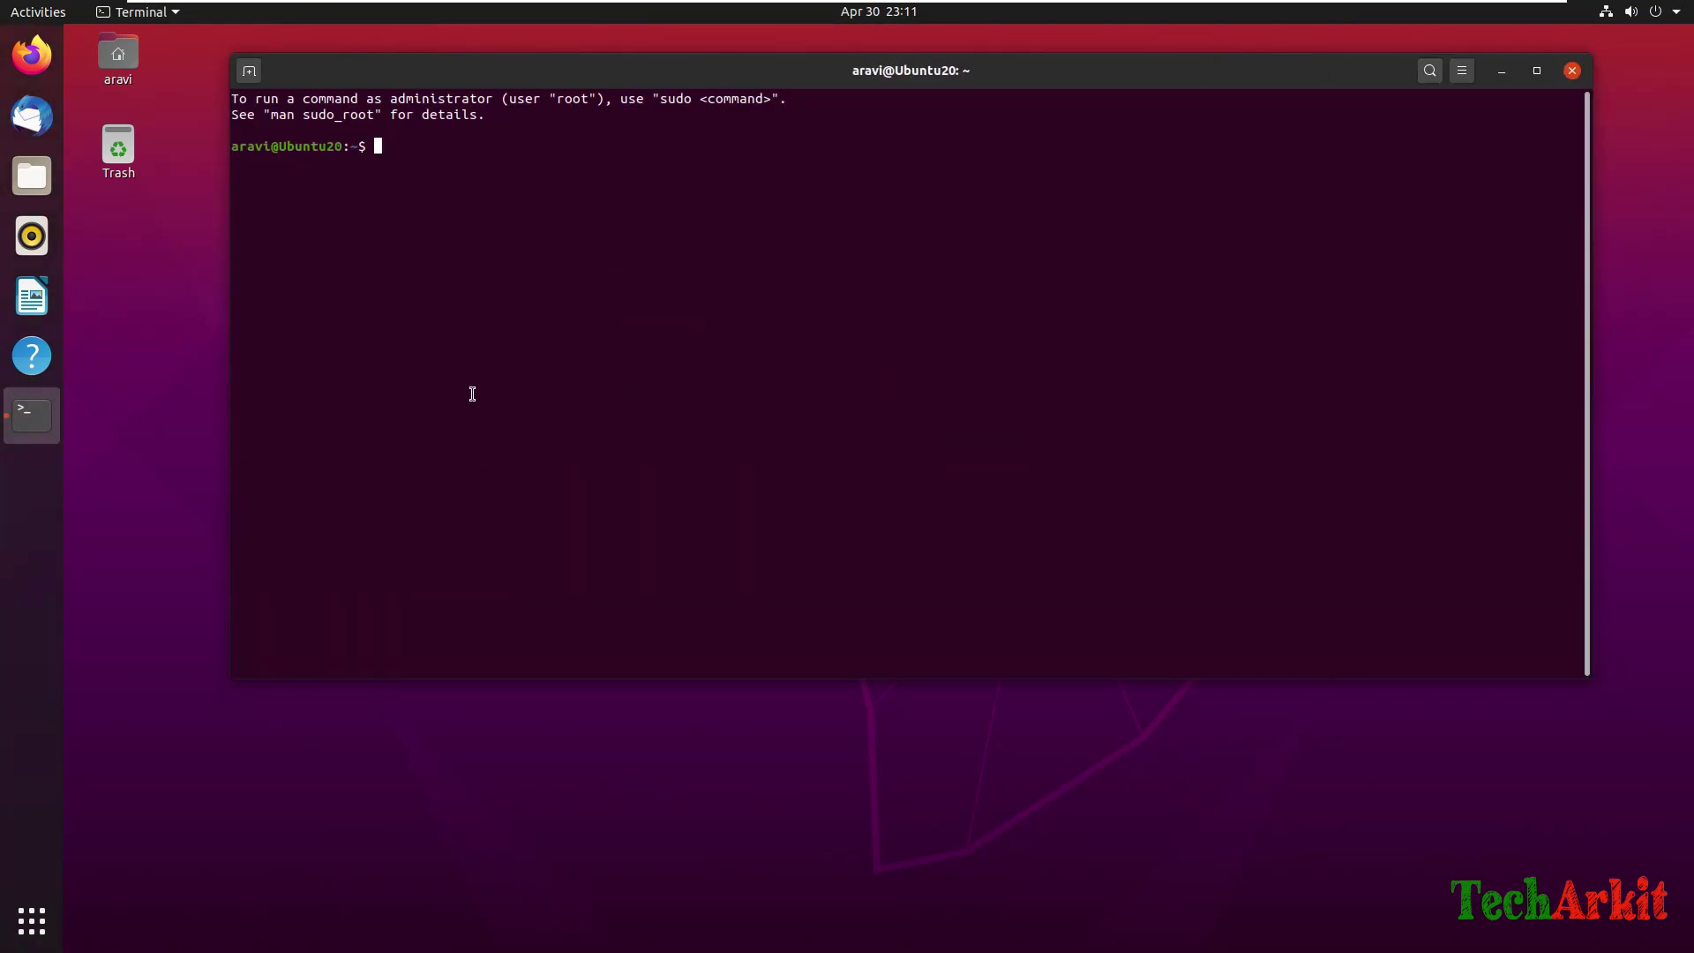